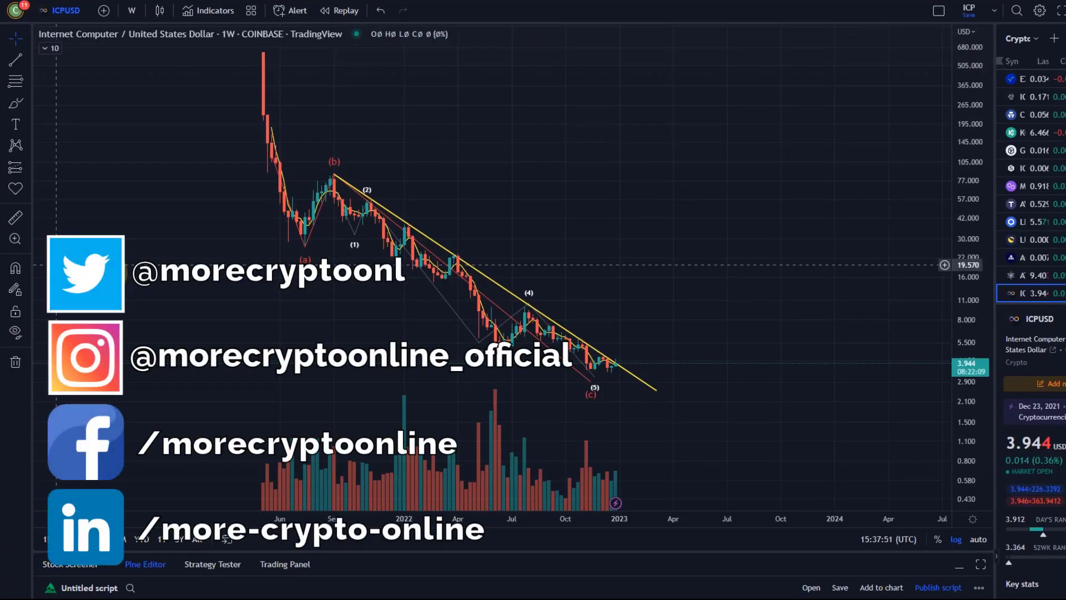
Switch the price axis of the ICPUSD weekly chart to a linear scale and view the full price history
left_click_drag(577, 155, 601, 181)
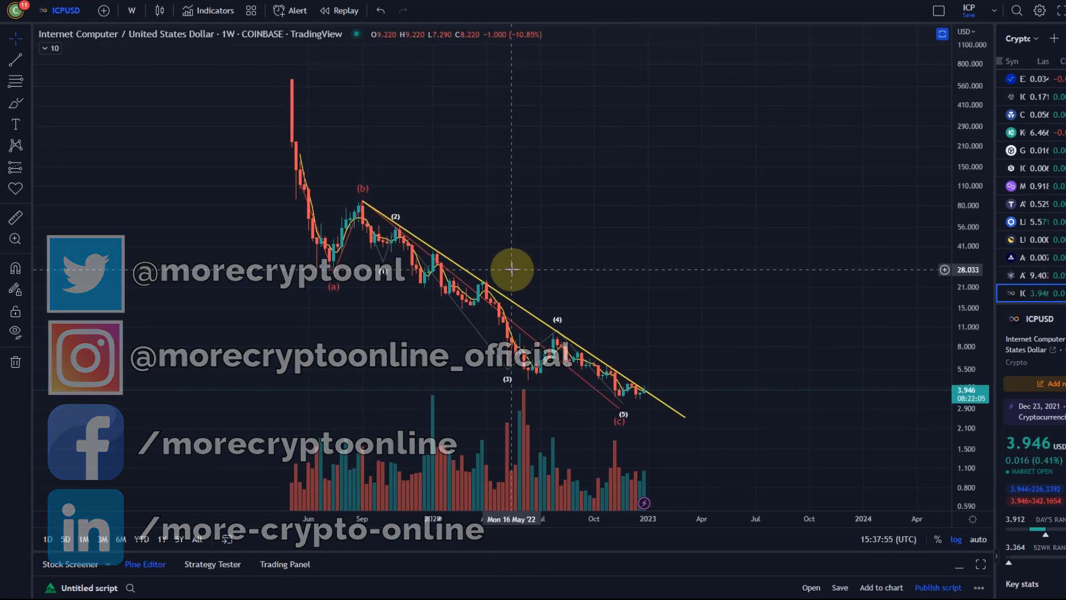
left_click_drag(562, 203, 626, 209)
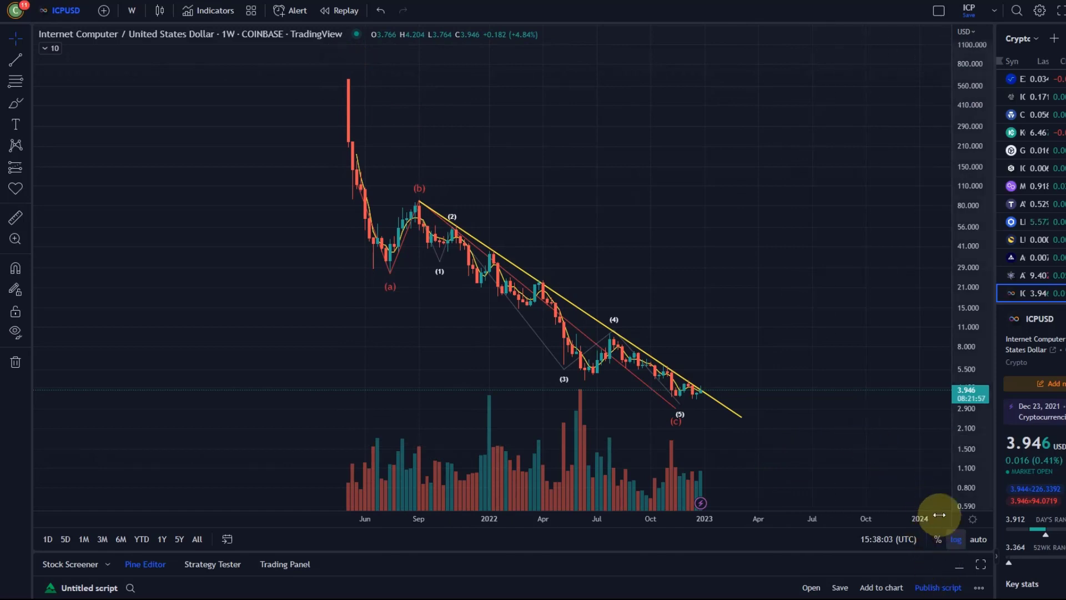
left_click(956, 539)
scroll(721, 311, "down", 3)
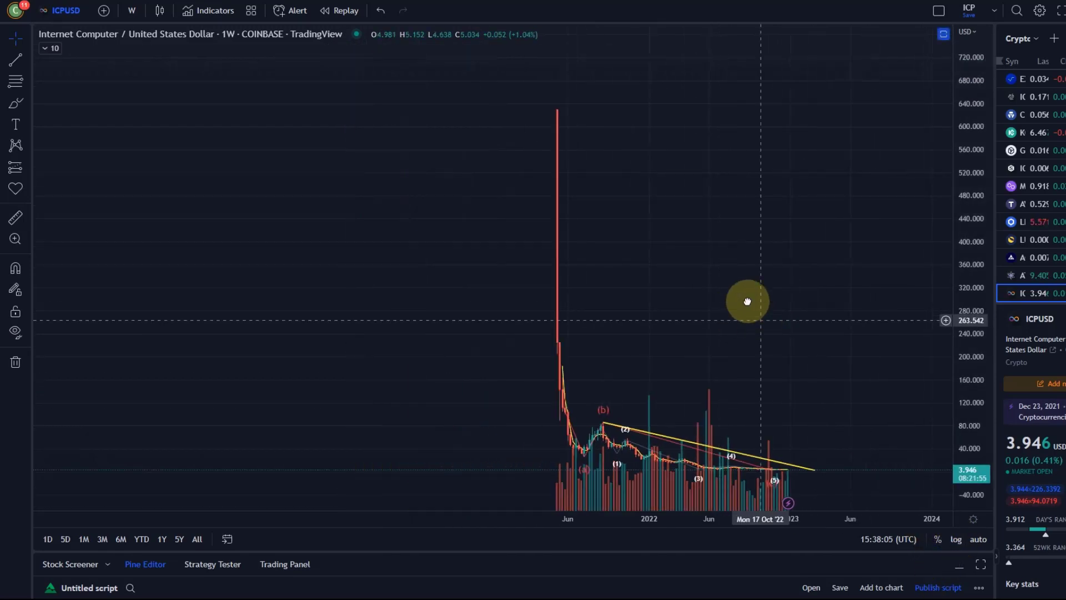
left_click_drag(731, 196, 747, 244)
left_click_drag(948, 221, 978, 373)
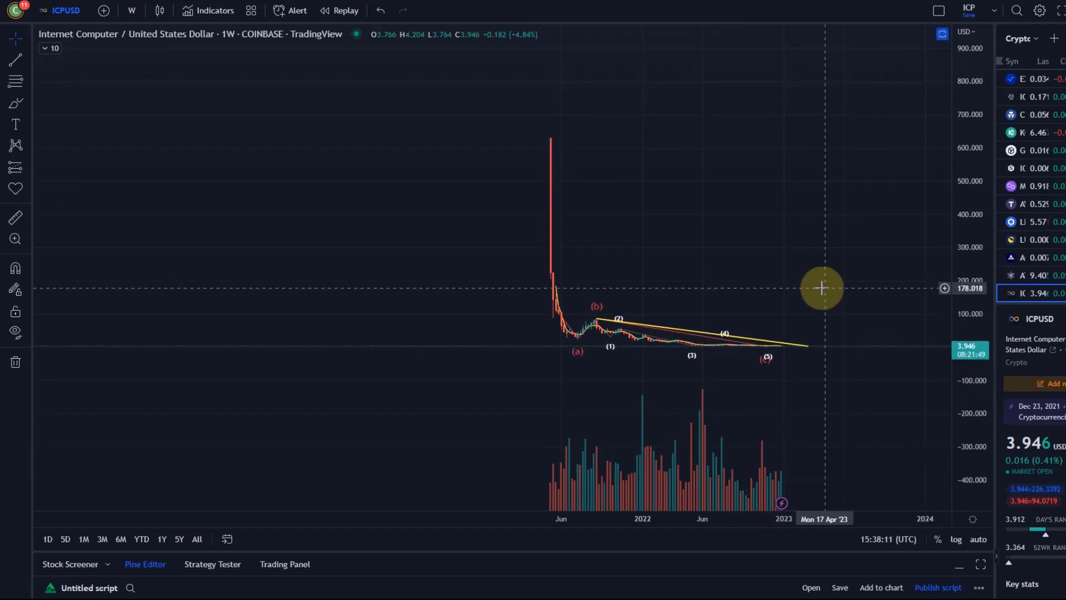
left_click_drag(753, 280, 747, 290)
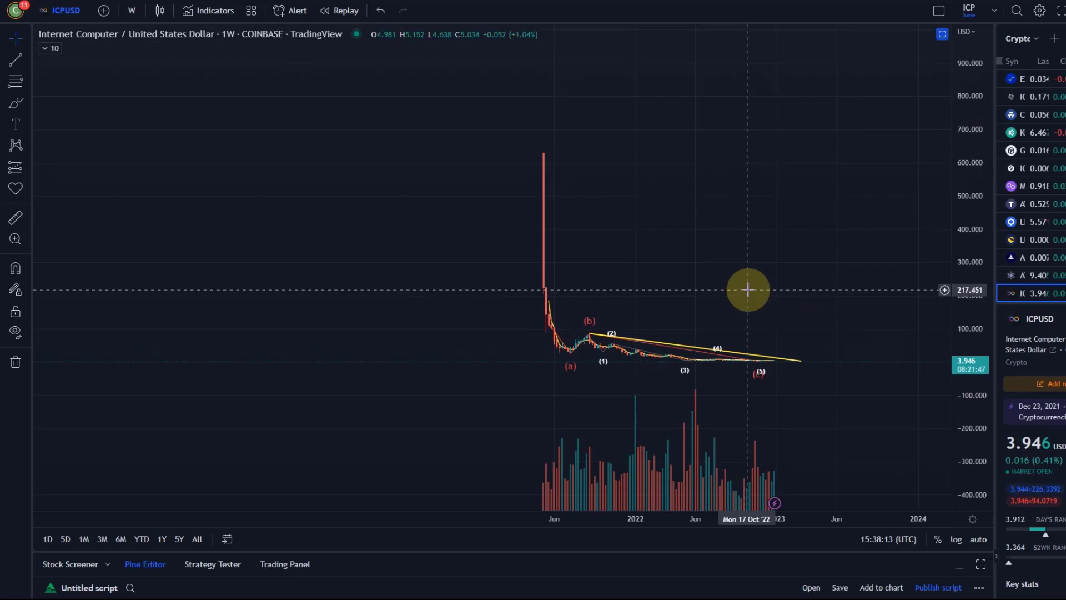
Return the price axis to the logarithmic scale and fit the whole decline in view
left_click(974, 542)
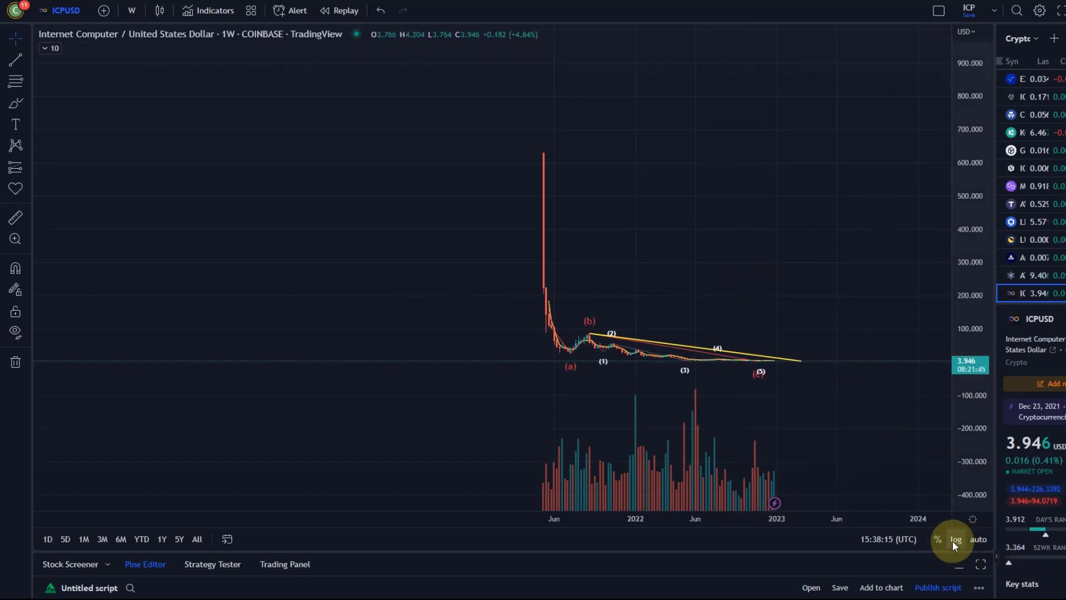
left_click(953, 540)
left_click_drag(969, 311, 1061, 28)
left_click_drag(791, 177, 787, 271)
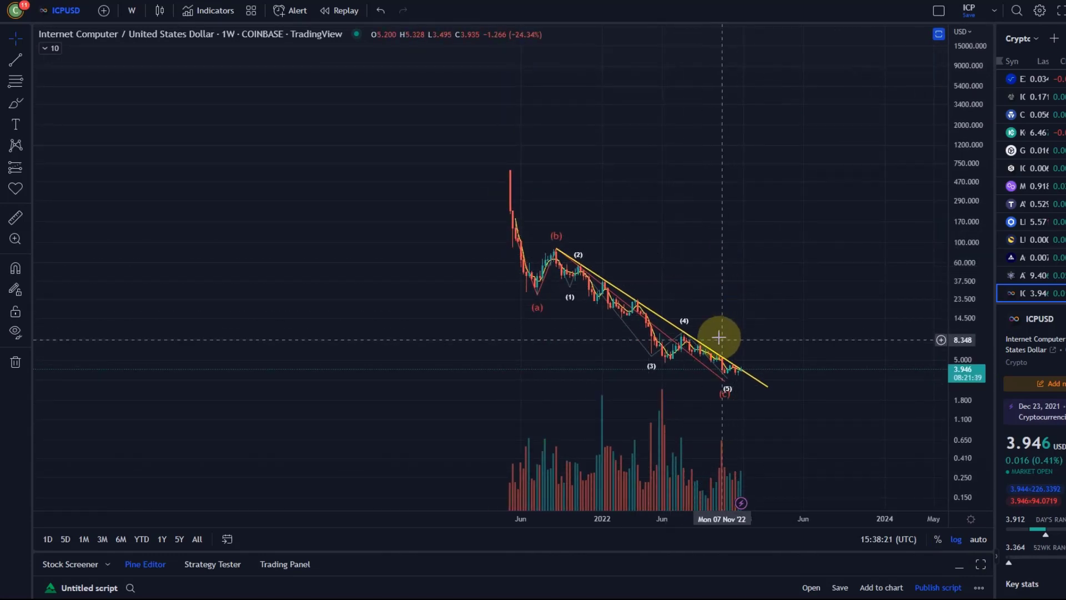
Examine the five-wave decline from (b) to (c) and the price's position against the yellow trendline
scroll(416, 208, "up", 2)
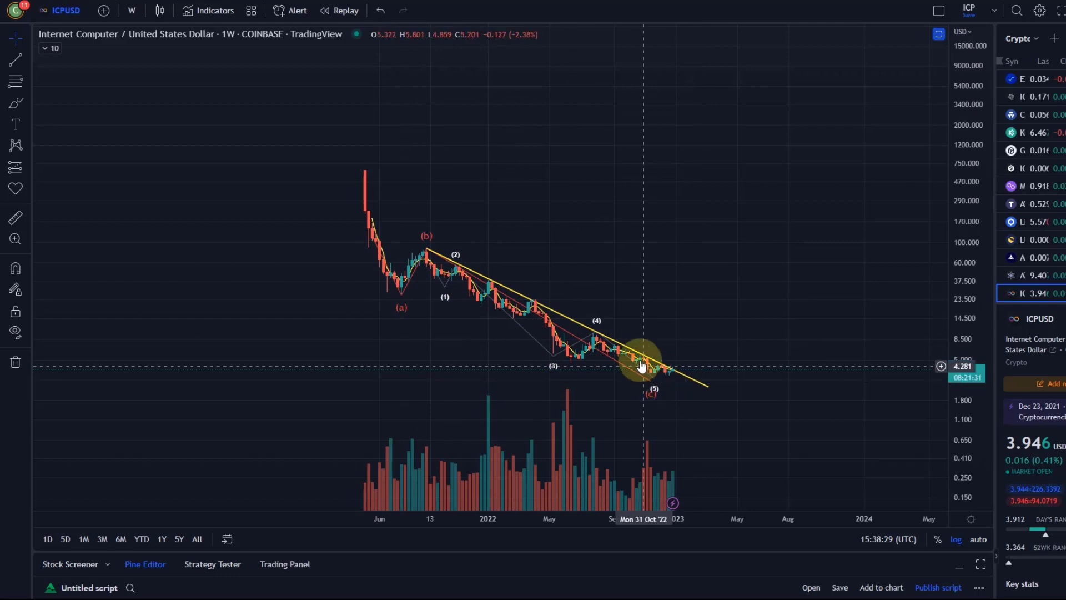
scroll(647, 372, "up", 4)
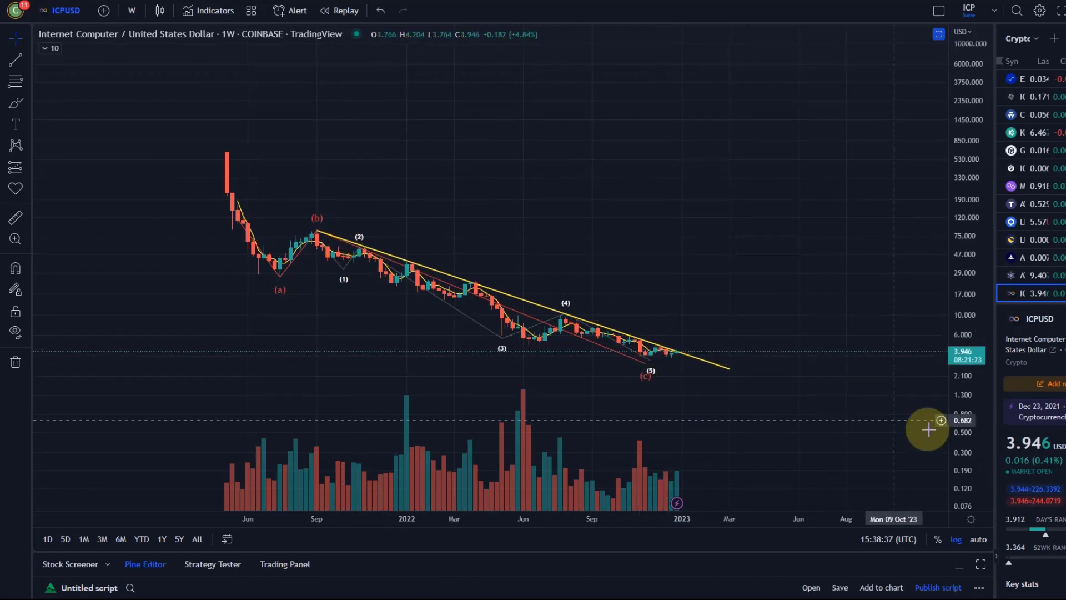
left_click_drag(962, 413, 969, 276)
left_click_drag(722, 342, 756, 247)
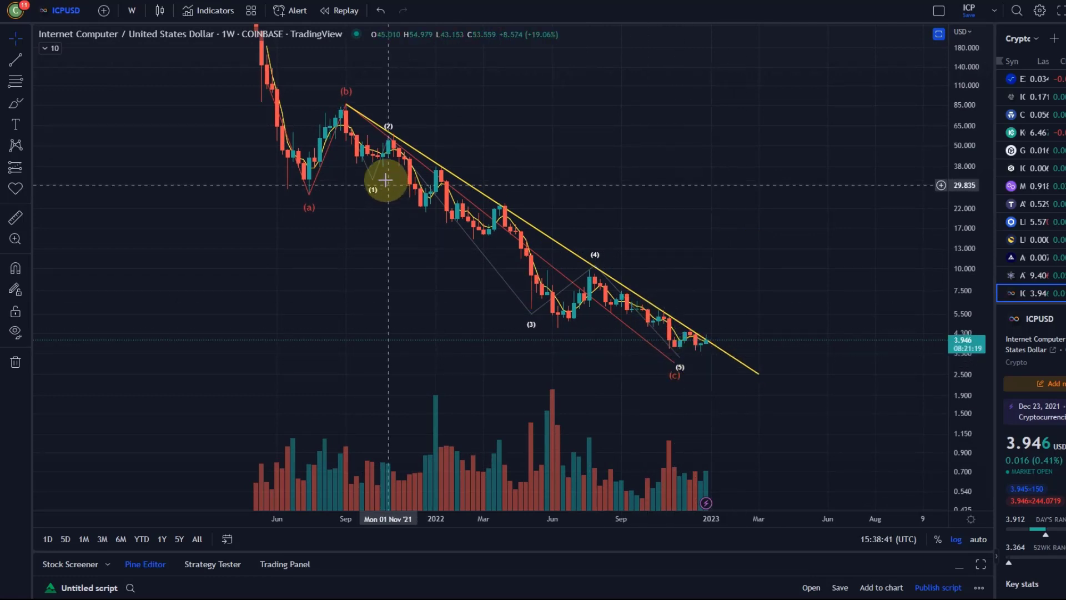
left_click_drag(642, 165, 676, 230)
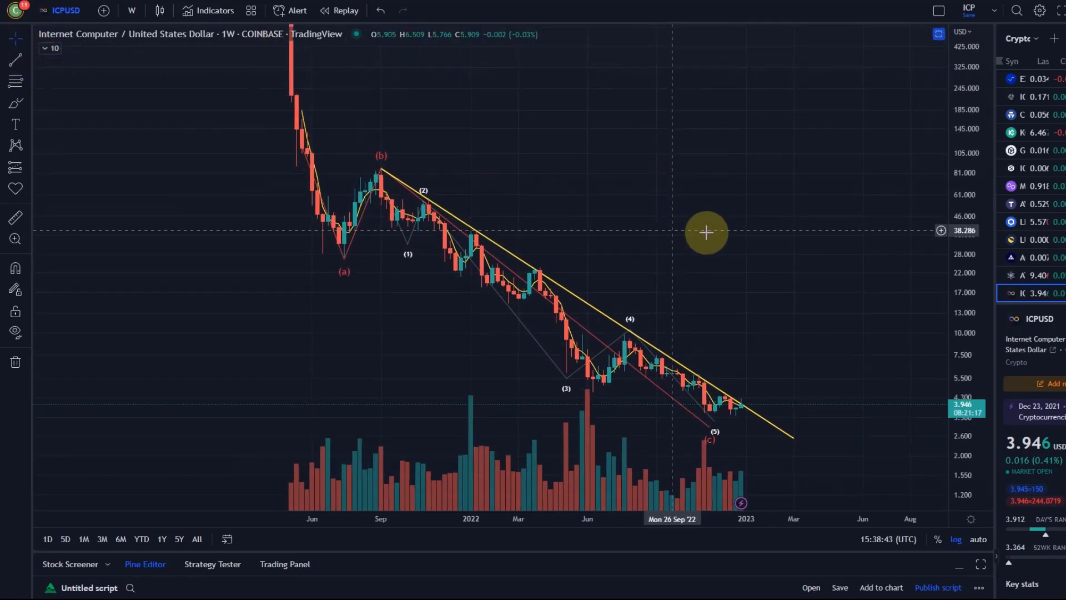
mouse_move(963, 183)
left_mouse_down()
mouse_move(961, 252)
mouse_move(961, 200)
left_mouse_up()
left_click_drag(778, 234, 752, 183)
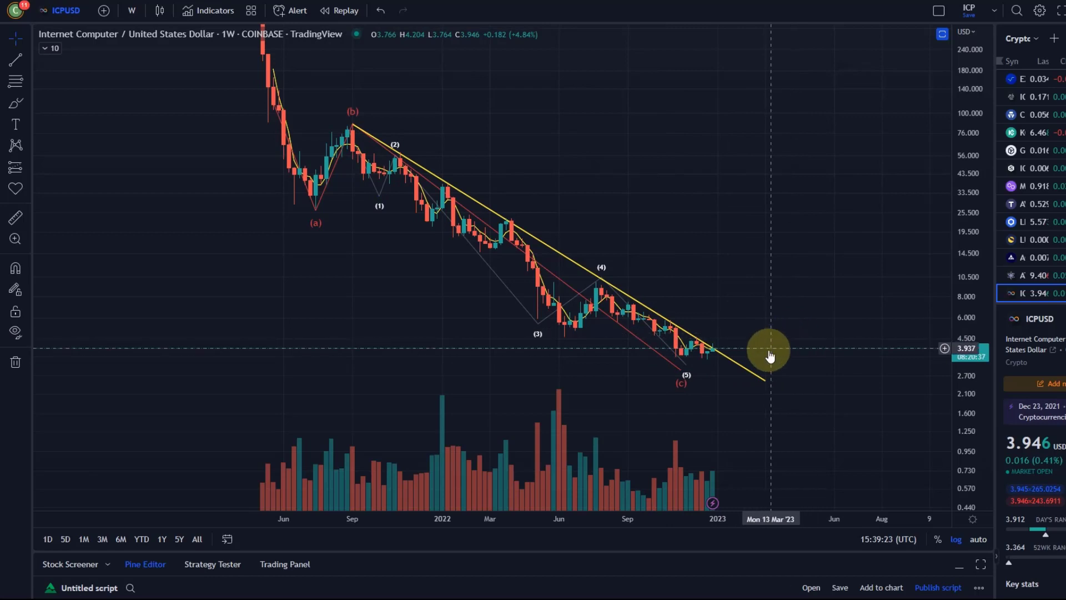
left_click_drag(693, 221, 664, 243)
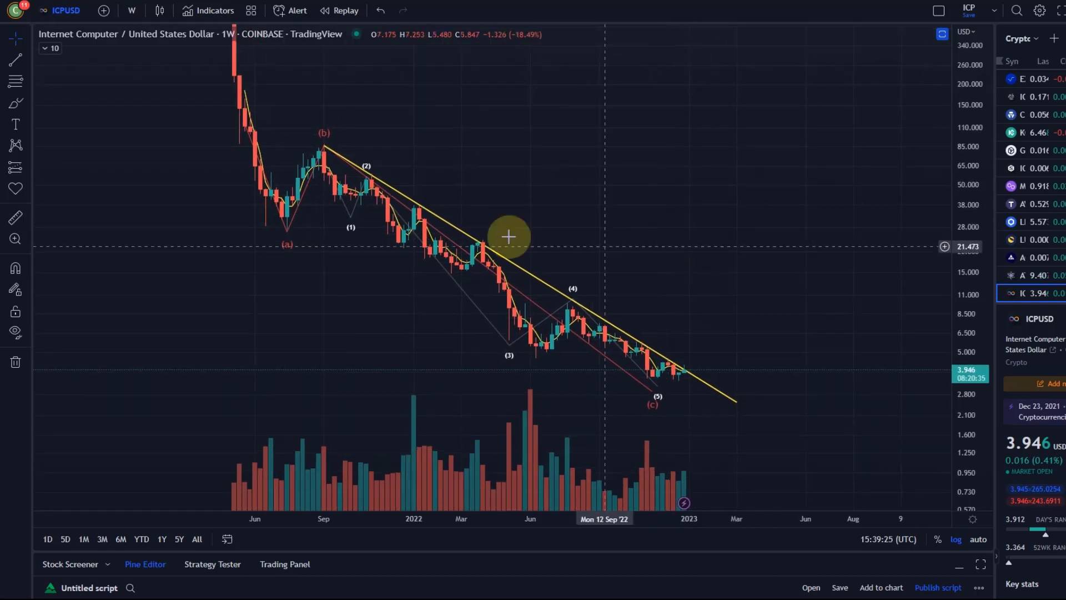
Place a Trend-Based Fib Extension from about 86.48 down to about 38.42, projected from about 9.62 at wave (4)'s price level
left_click(26, 81)
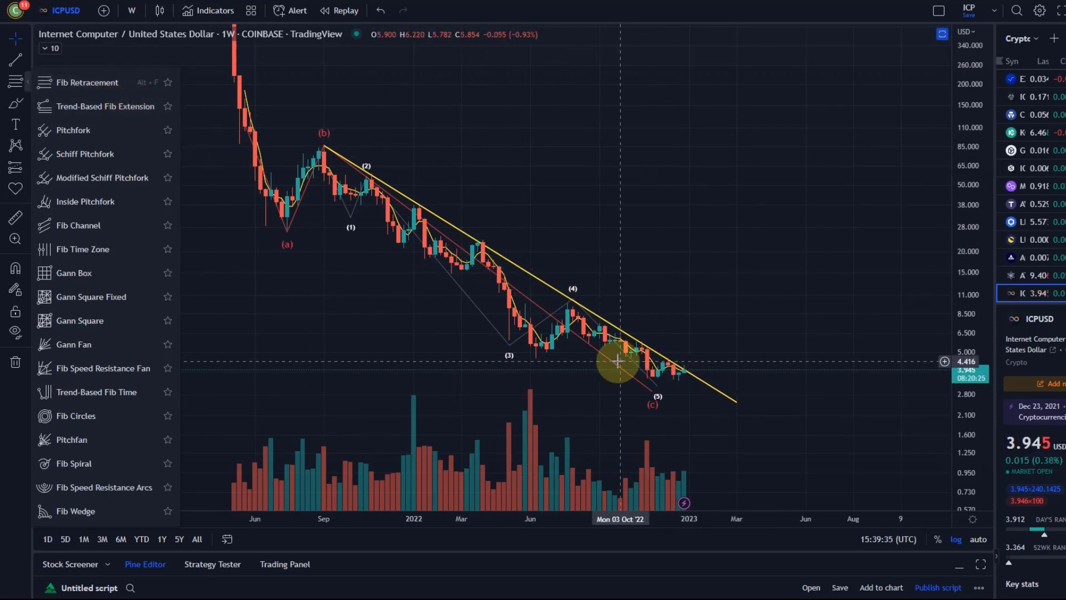
left_click(105, 106)
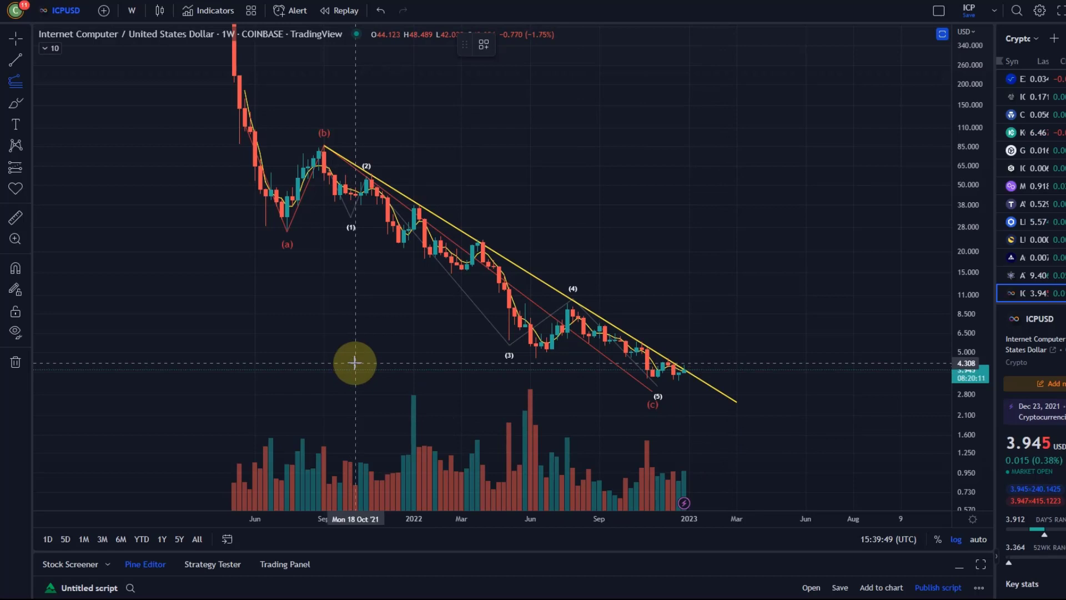
left_click_drag(369, 364, 478, 389)
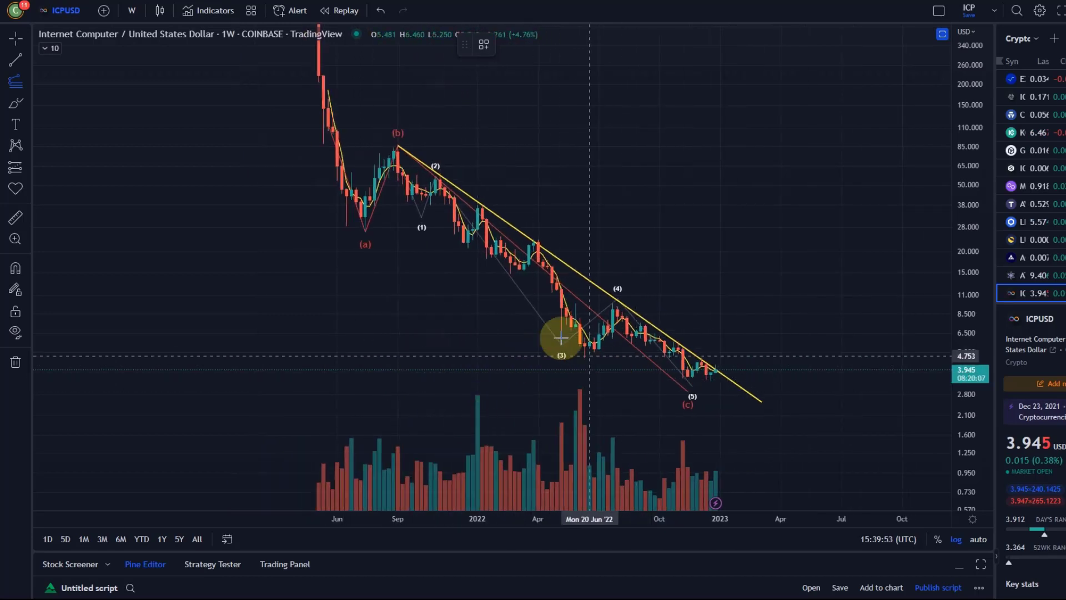
left_click(357, 146)
left_click(402, 204)
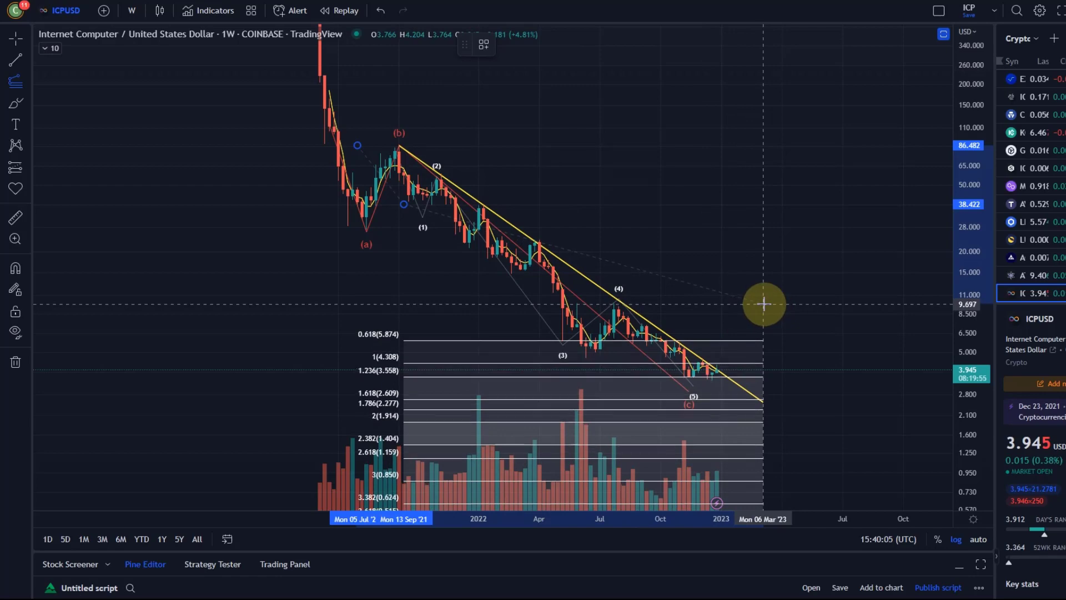
left_click(767, 304)
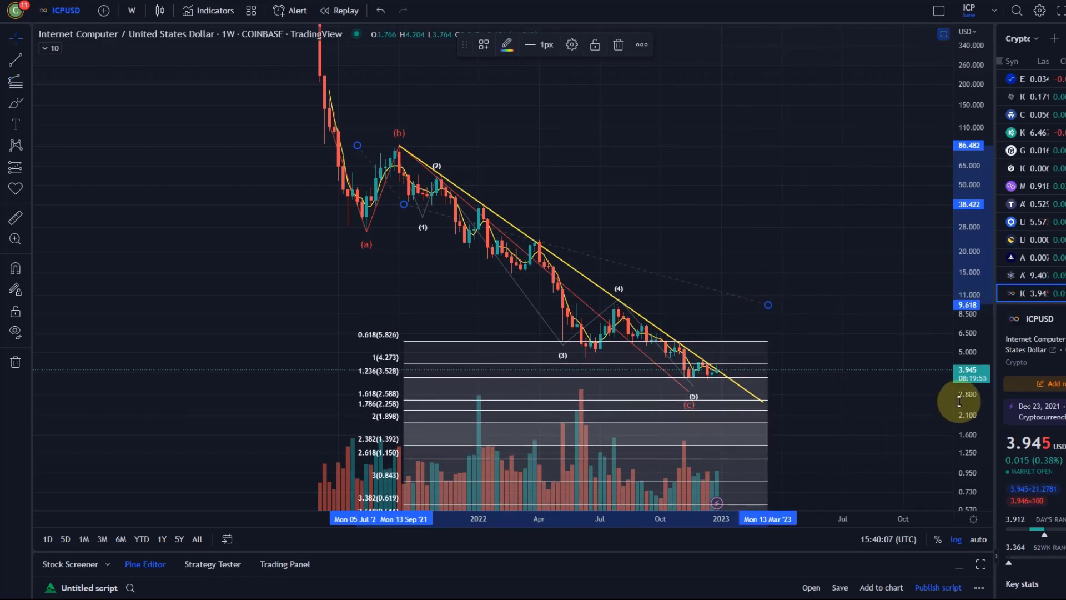
Examine the latest weekly candles against the Fib extension levels and the yellow trendline
left_click_drag(959, 405, 947, 307)
left_click_drag(824, 337, 845, 261)
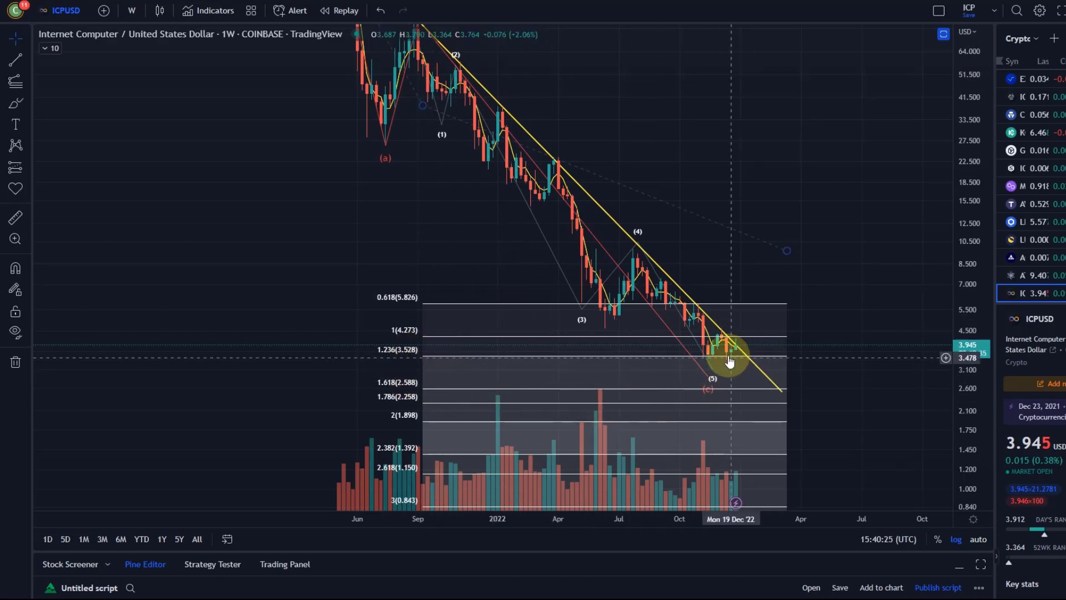
scroll(750, 354, "up", 8)
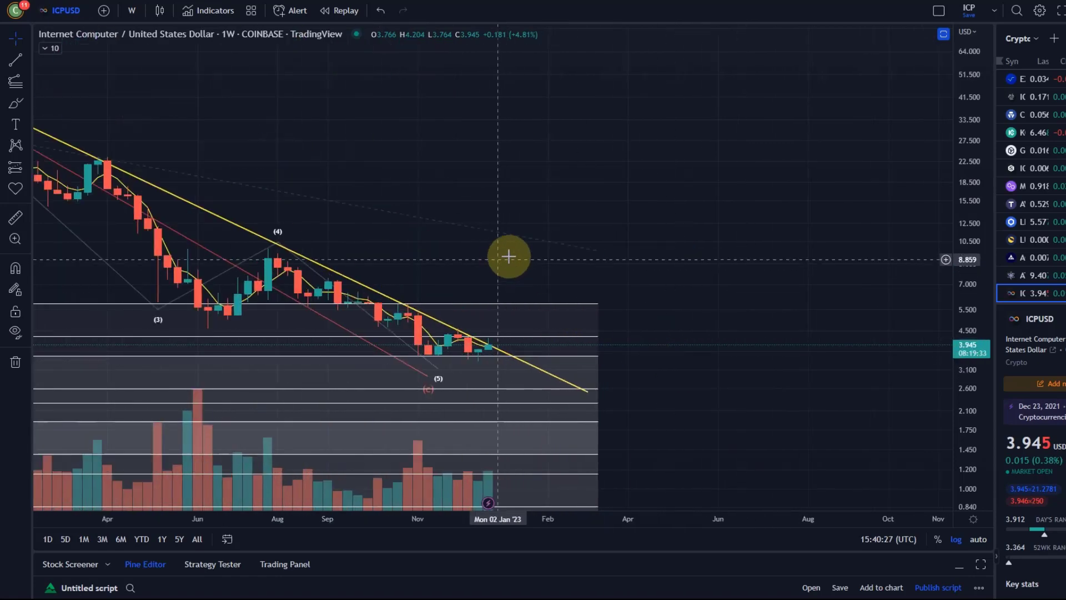
left_click_drag(503, 258, 594, 226)
left_click_drag(968, 407, 964, 150)
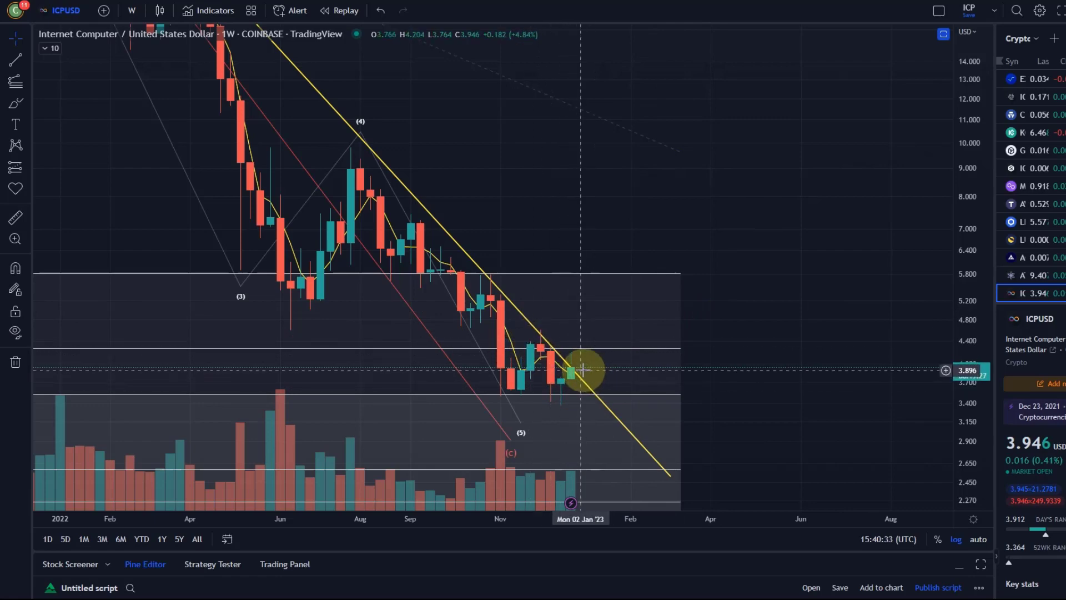
scroll(582, 369, "down", 5)
left_click_drag(965, 174, 1051, 465)
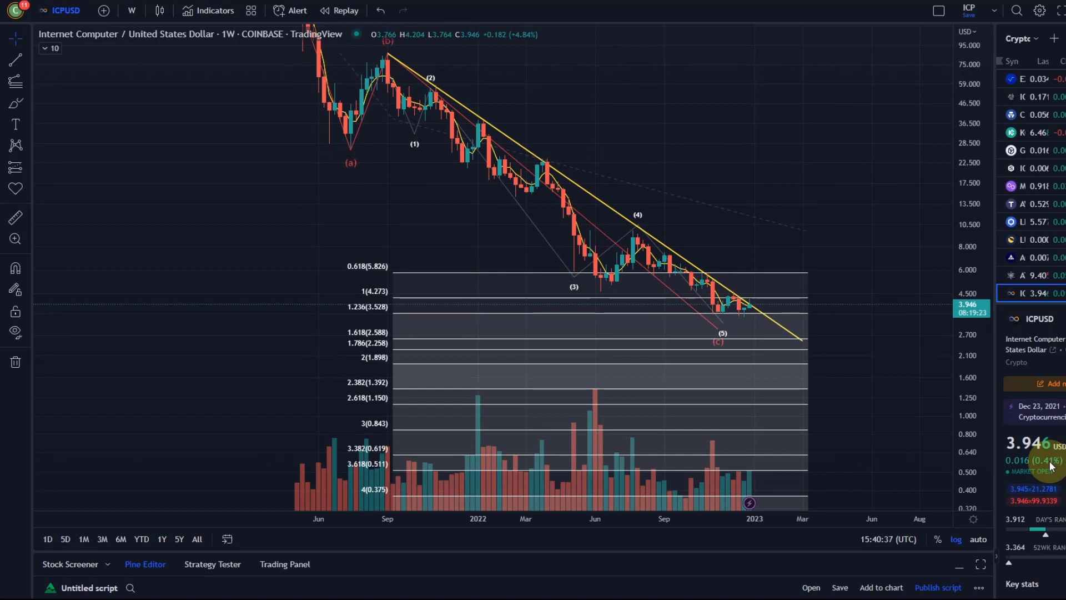
Move the yellow trendline's endpoints to about 87.25 on 23 Aug '21 and about 2.51 on 10 Apr '23
right_click(412, 32)
left_click(371, 54)
left_click_drag(371, 54, 373, 86)
left_click_drag(801, 375, 827, 374)
Mark the 1.618 Fib extension level with a horizontal line on 2.602 and delete the Fib extension
scroll(810, 379, "up", 1)
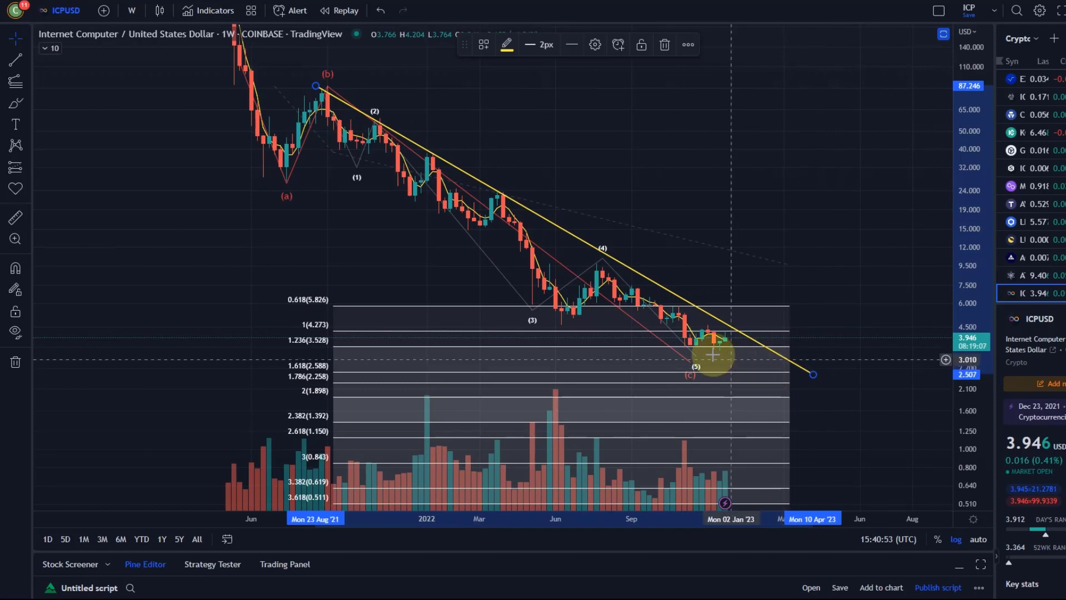
left_click_drag(961, 397, 860, 326)
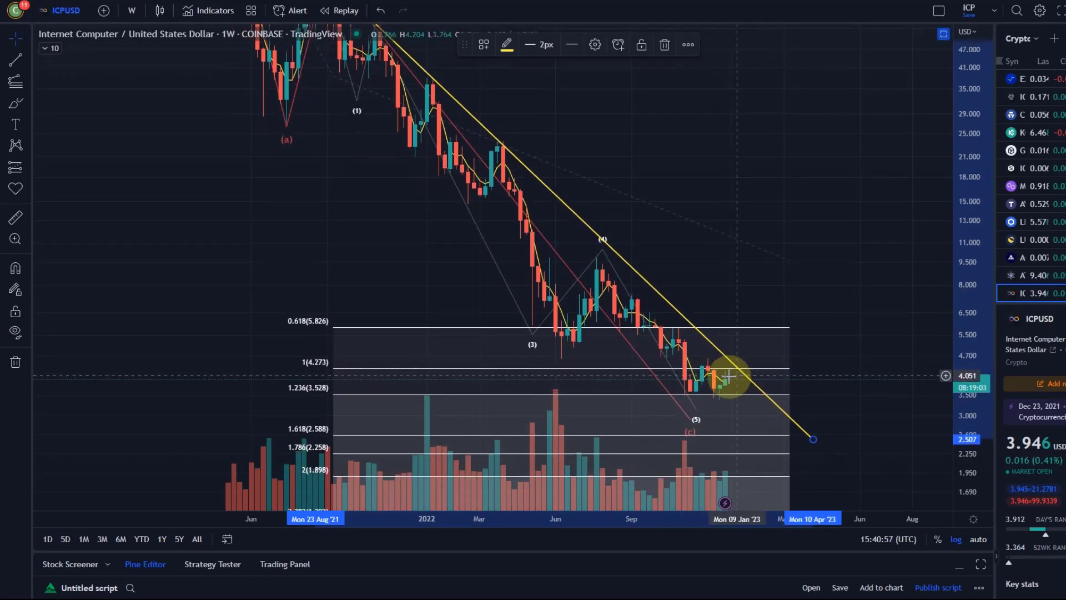
left_click_drag(865, 418, 856, 318)
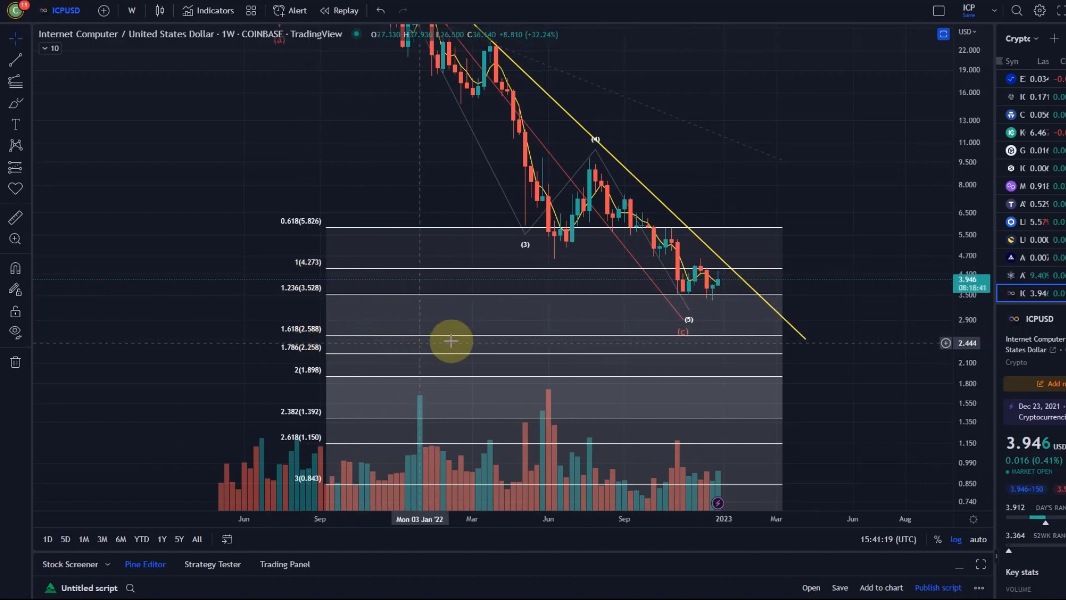
left_click_drag(375, 189, 585, 469)
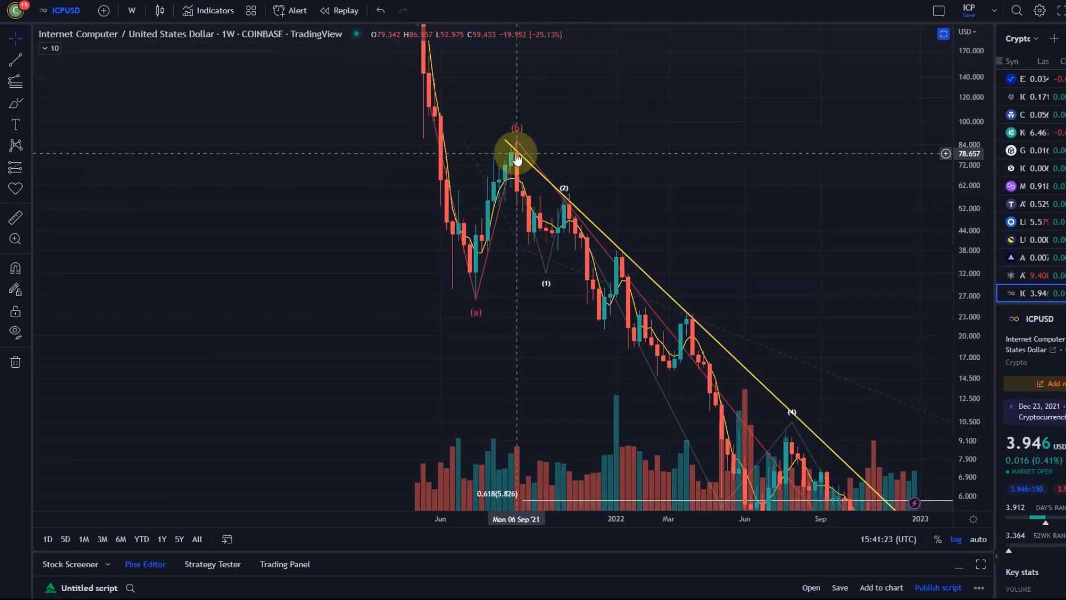
left_click_drag(539, 374, 358, 183)
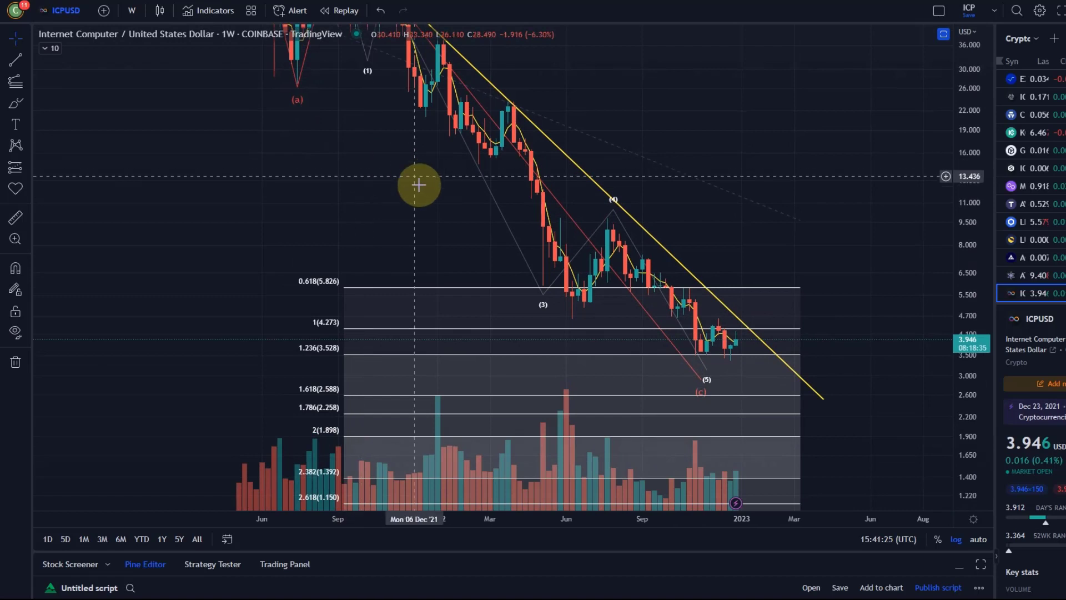
left_click(499, 290)
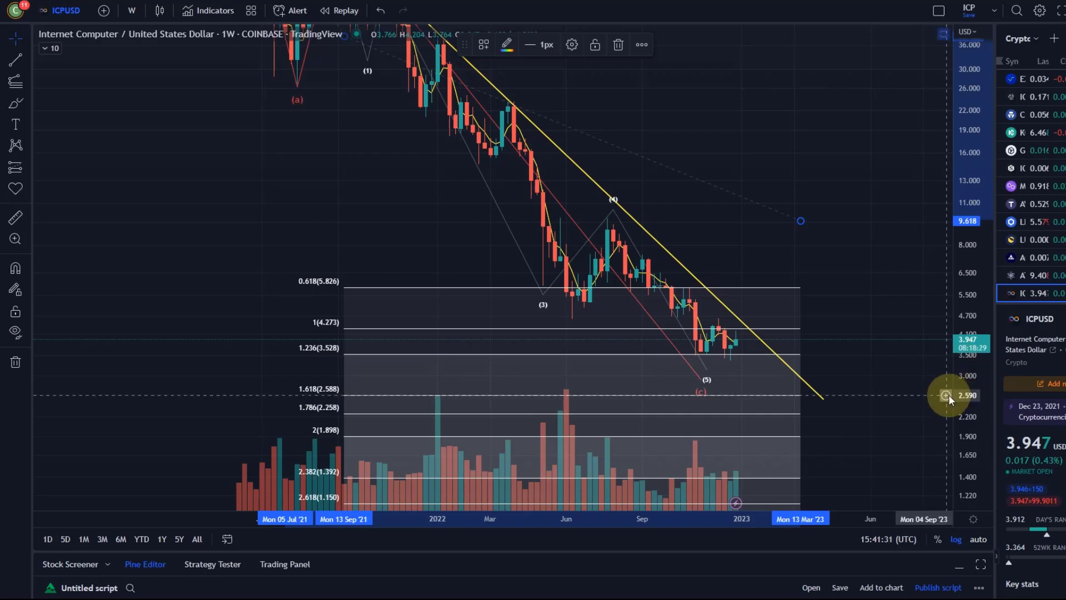
left_click(945, 396)
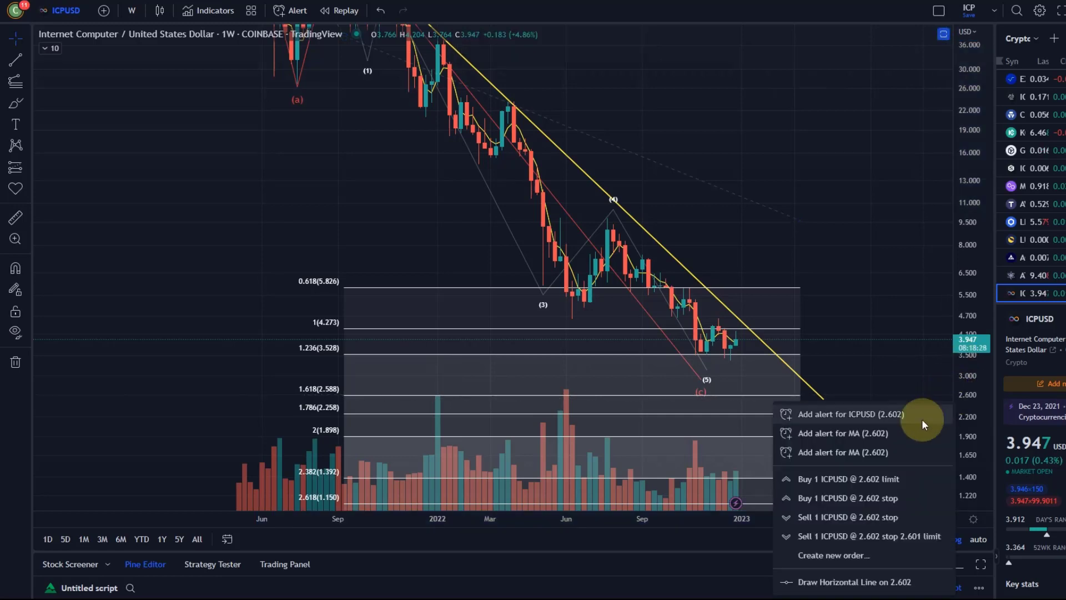
left_click(874, 579)
left_click(769, 292)
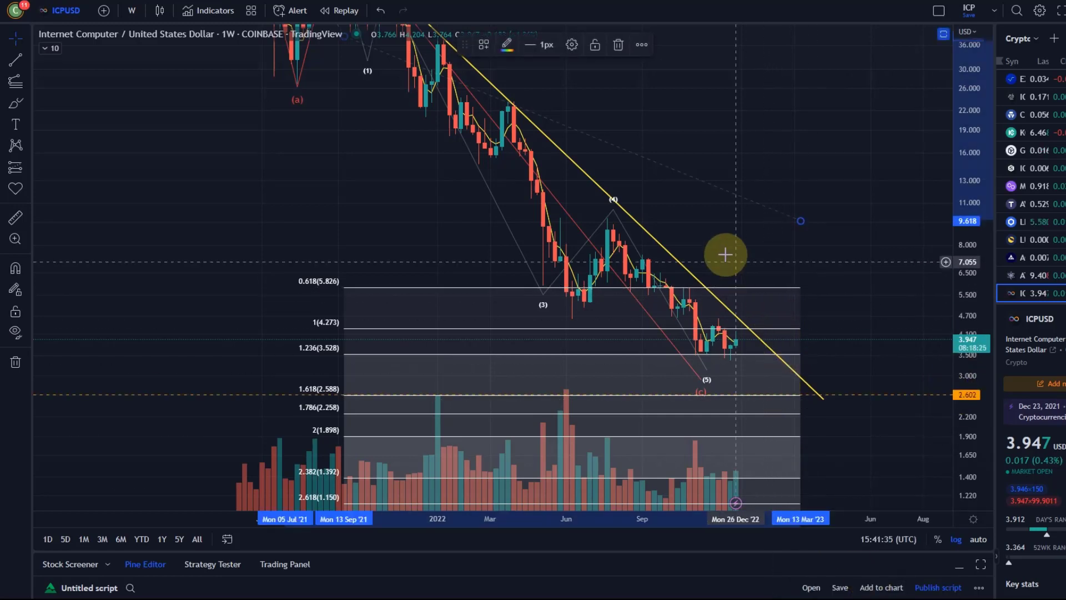
key("Delete")
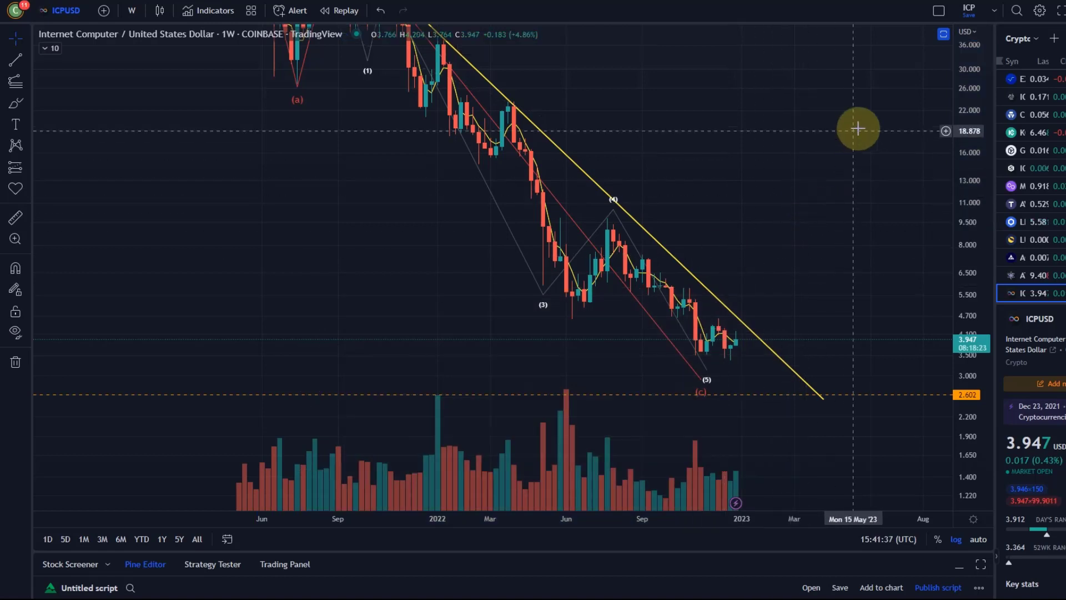
Place a new Trend-Based Fib Extension from wave (2) at about 57.94 to about 5.99, projected from about 9.83
left_click_drag(973, 115, 1025, 325)
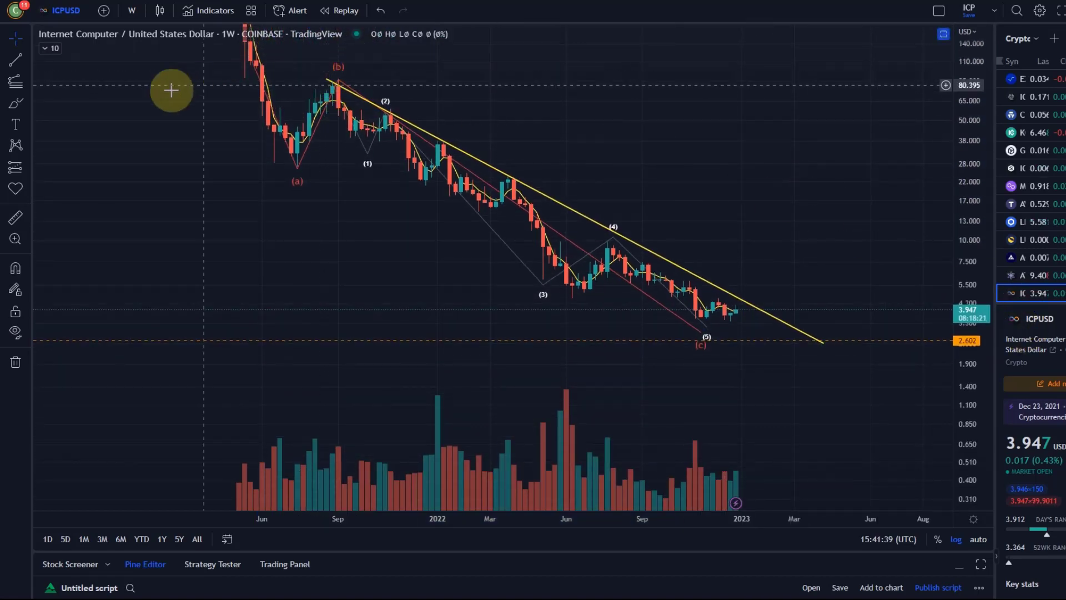
left_click(15, 81)
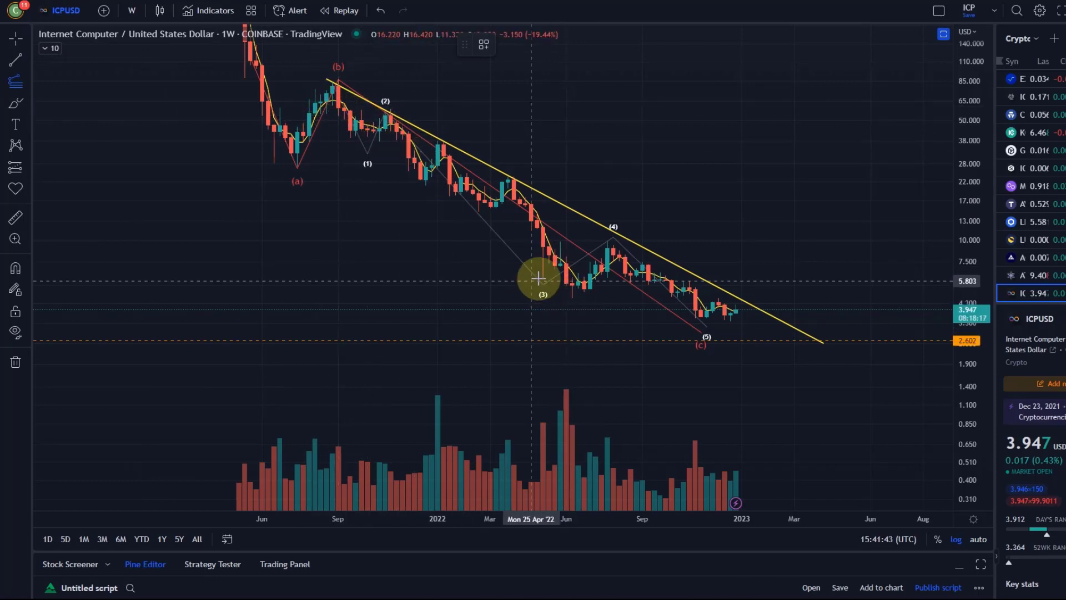
left_click(377, 109)
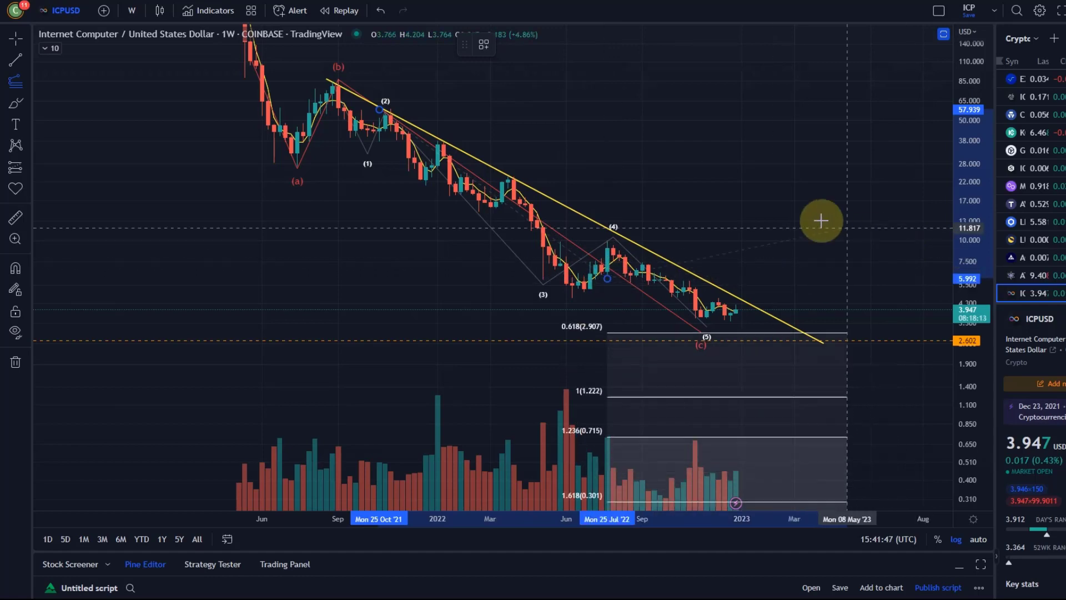
left_click(853, 242)
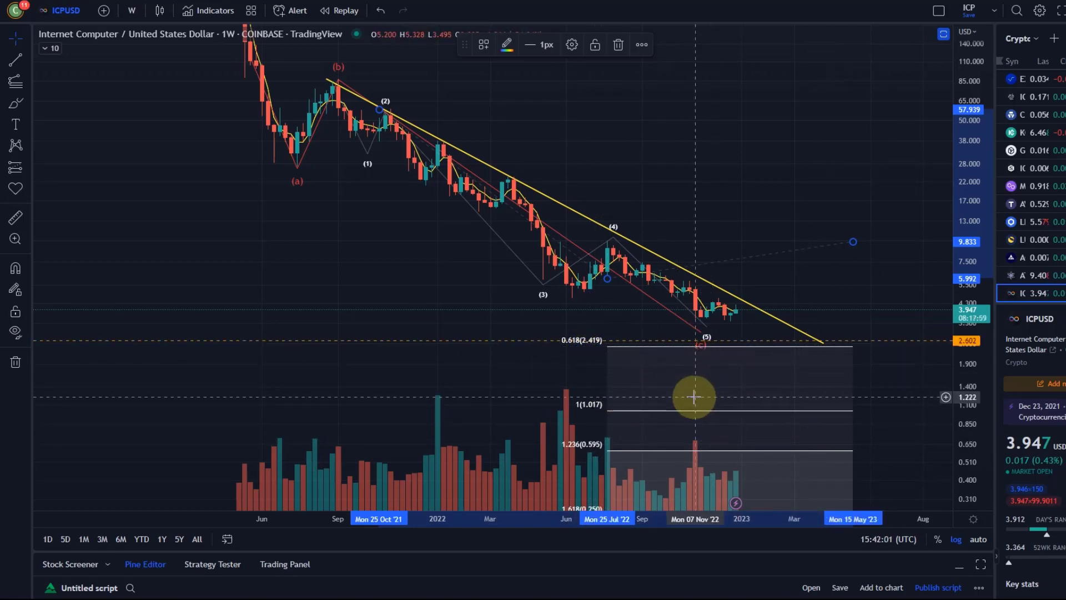
Delete the Trend-Based Fib Extension drawn from wave (2) and switch the price scale from logarithmic to linear
key("Delete")
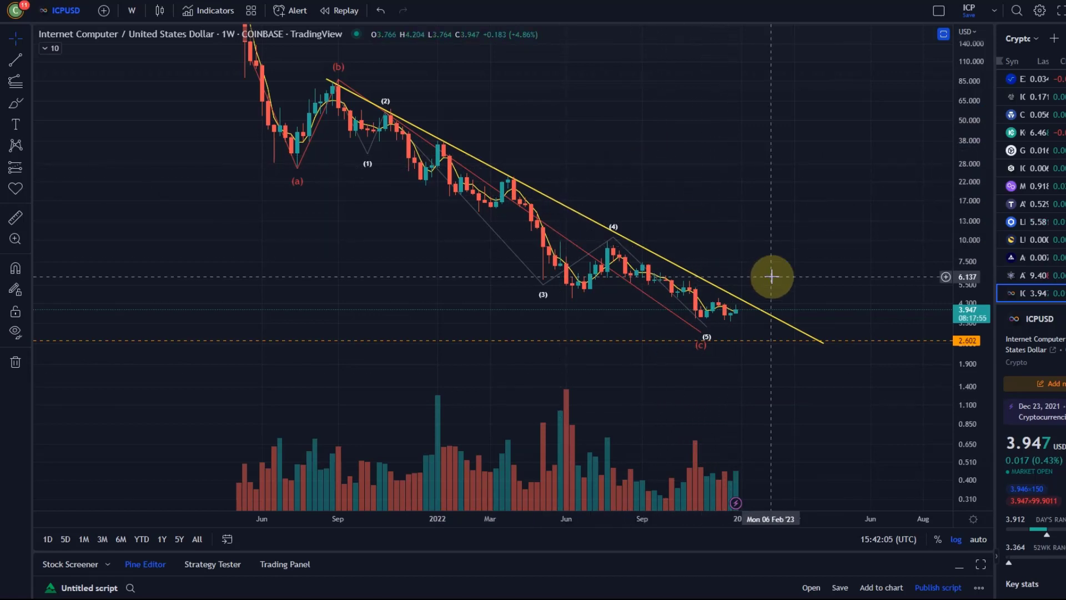
left_click_drag(757, 210, 750, 232)
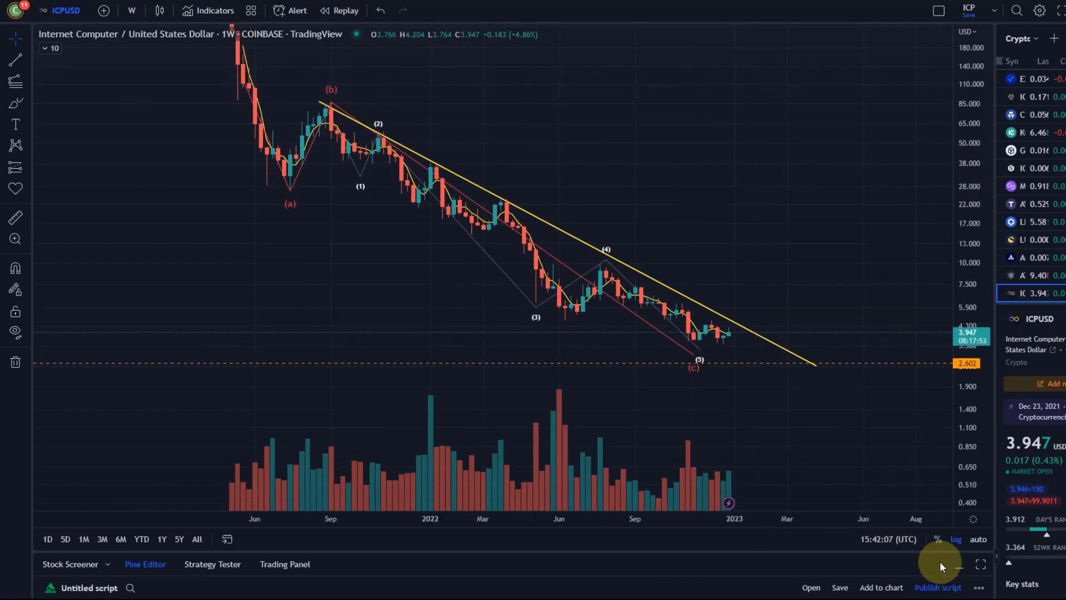
left_click(955, 539)
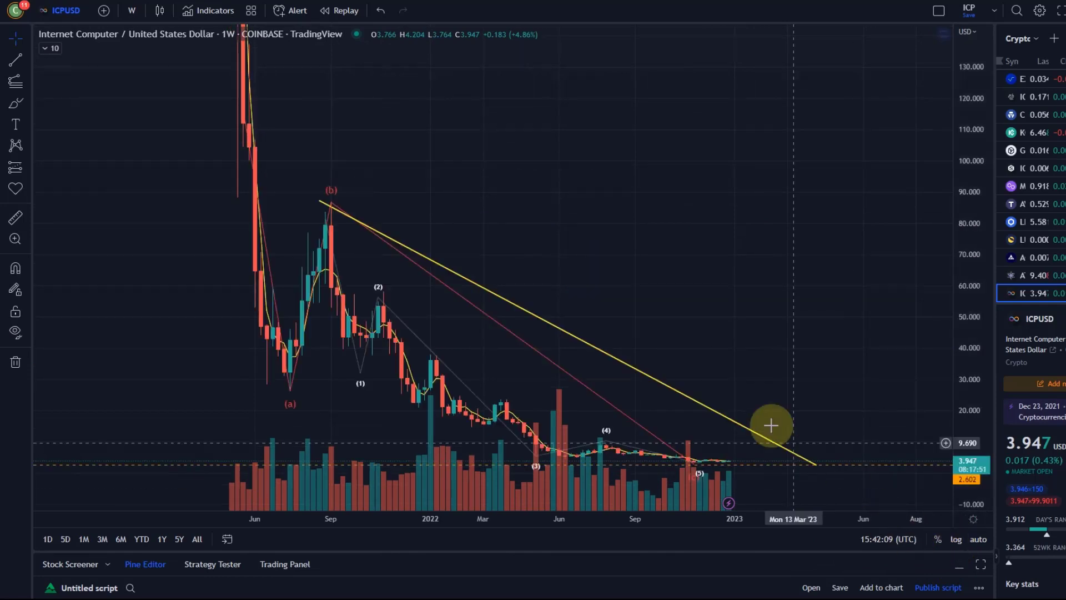
left_click(955, 539)
left_click_drag(980, 406, 883, 428)
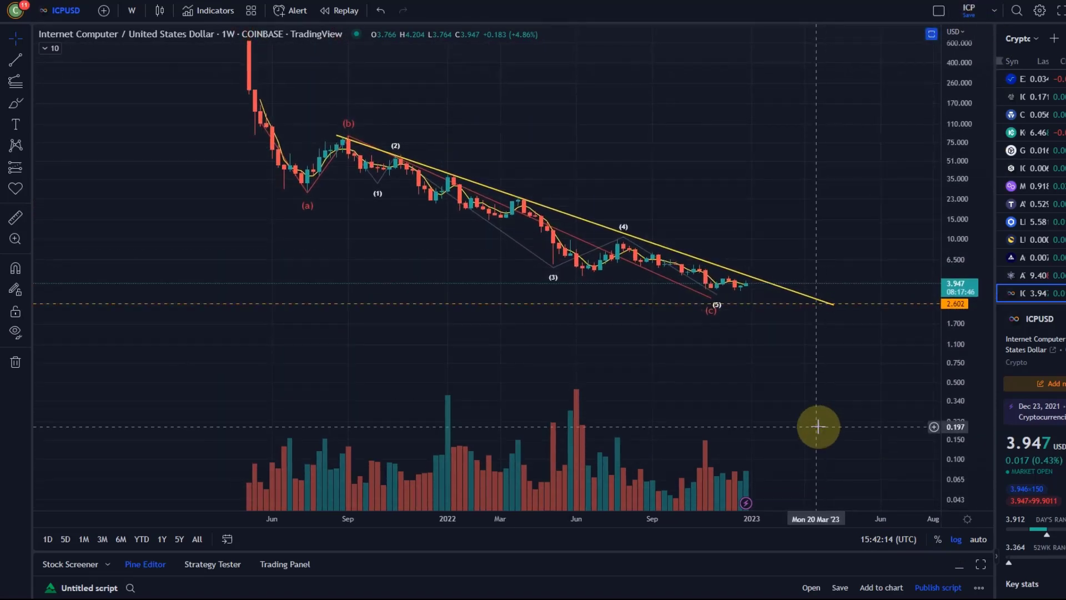
left_click(955, 540)
Examine the weekly candles and waves (3) to (5) against the yellow trendline on the linear scale
left_click_drag(833, 493, 846, 408)
left_click_drag(965, 419, 727, 31)
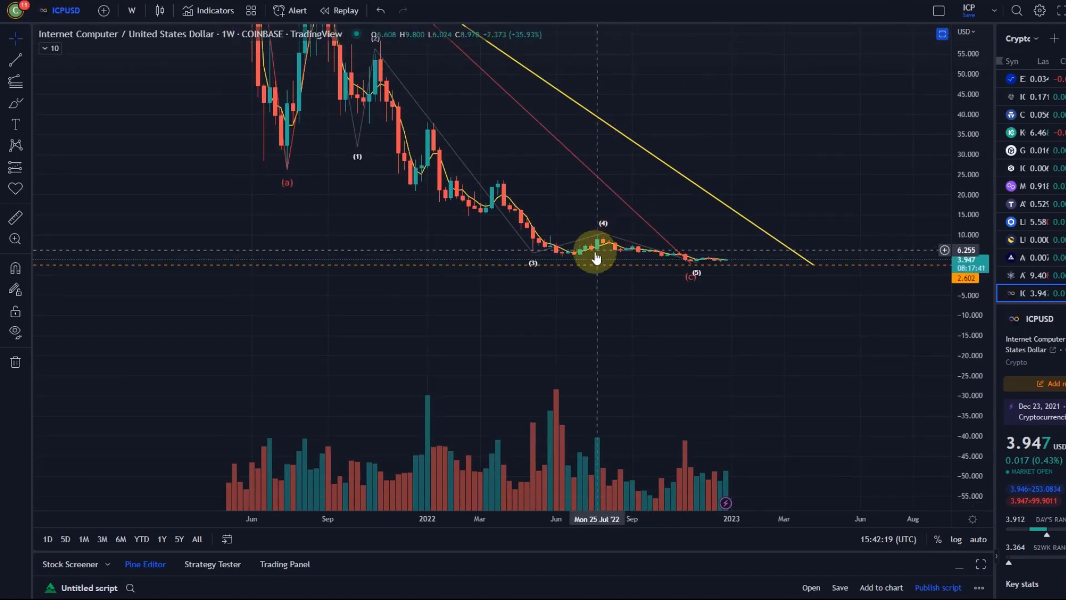
left_click_drag(799, 109, 816, 251)
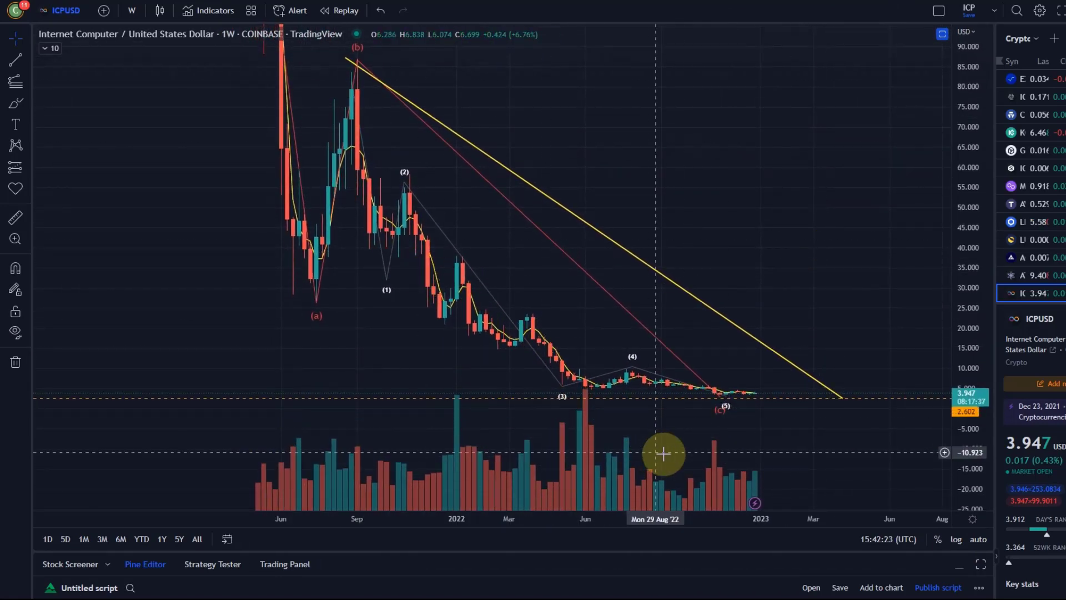
left_click_drag(778, 265, 801, 123)
left_click_drag(957, 357, 919, 0)
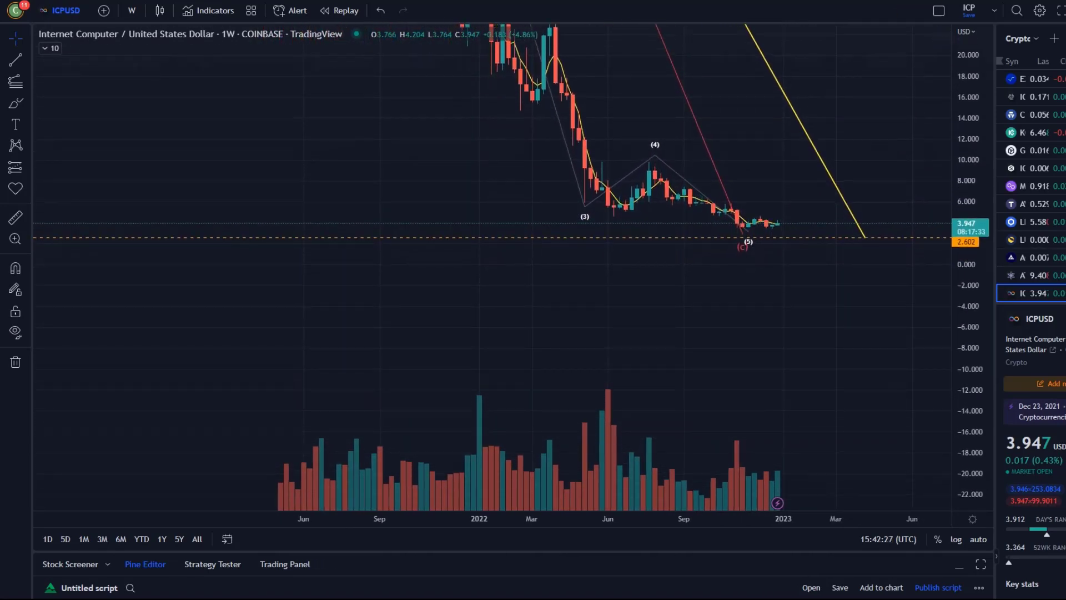
left_click_drag(755, 300, 663, 348)
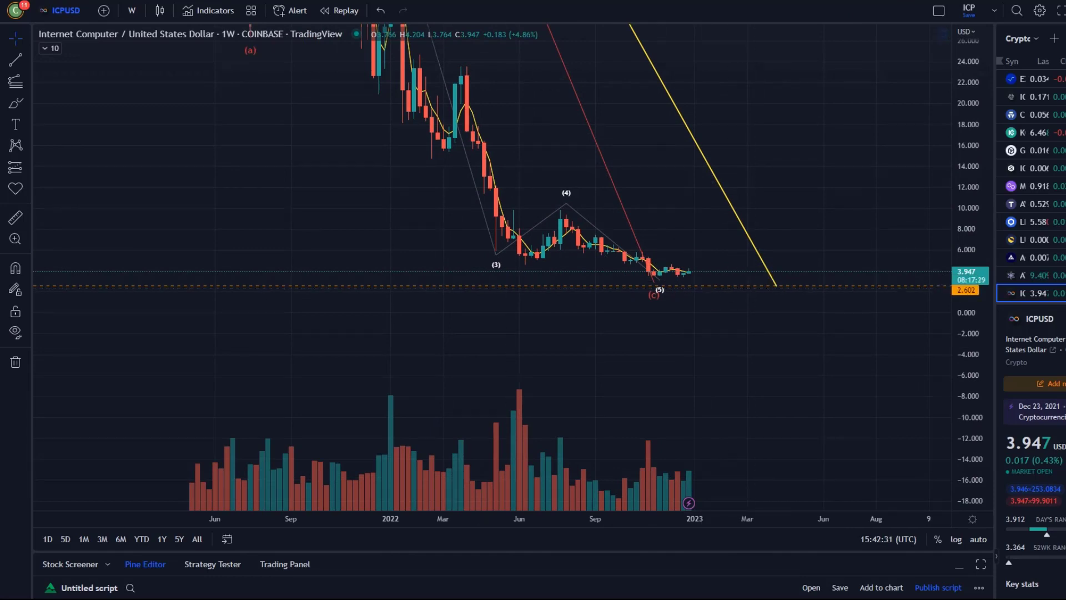
Switch the chart to the 1-day interval and examine the decline from wave (3) to the latest candles
left_click(136, 17)
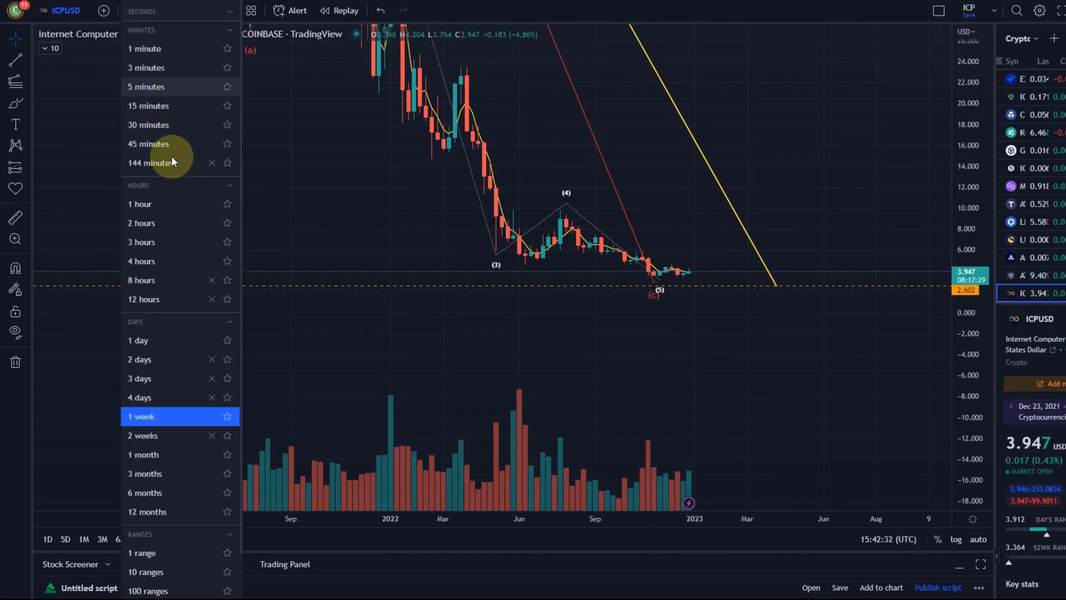
left_click(158, 344)
left_click_drag(998, 132, 981, 212)
left_click_drag(974, 341, 951, 95)
left_click_drag(859, 205, 668, 254)
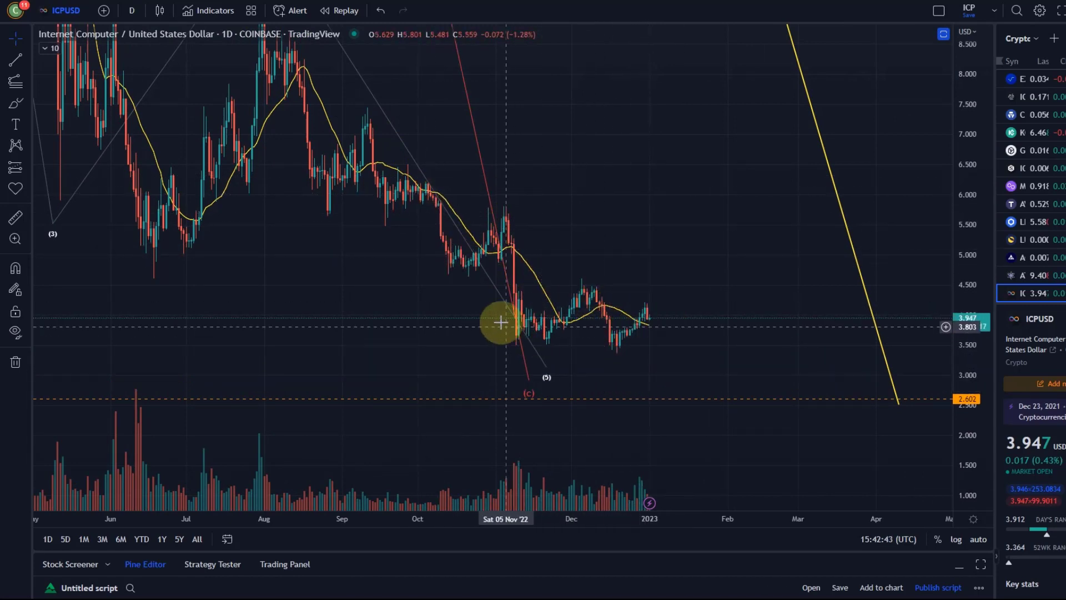
left_click_drag(357, 267, 399, 293)
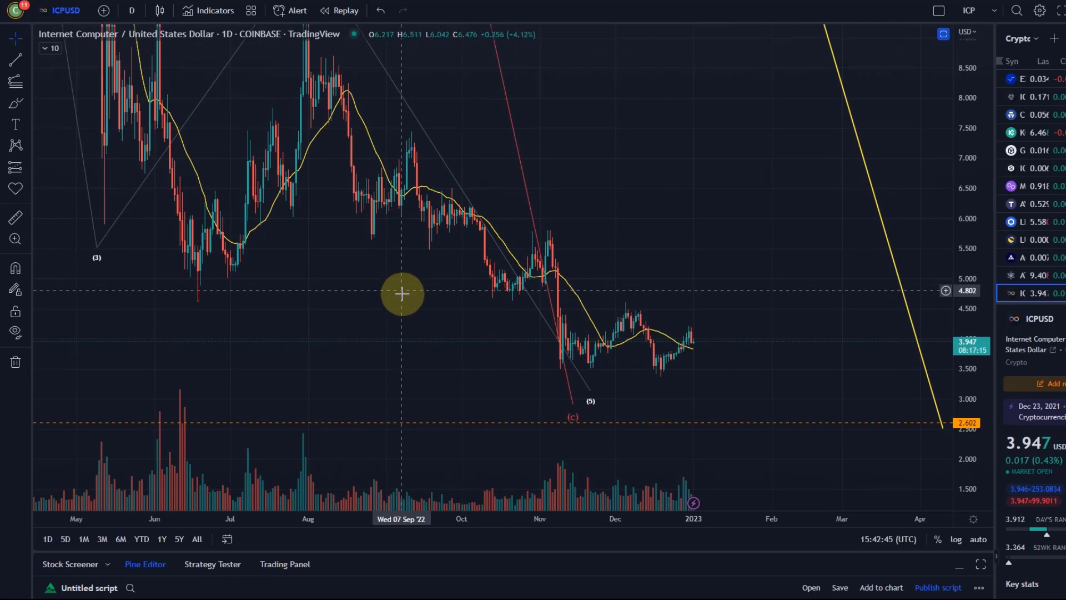
Restore the indicator panes below the price chart and examine the daily RSI alongside waves (3) to (5)
double_click(401, 295)
left_click_drag(417, 242, 414, 277)
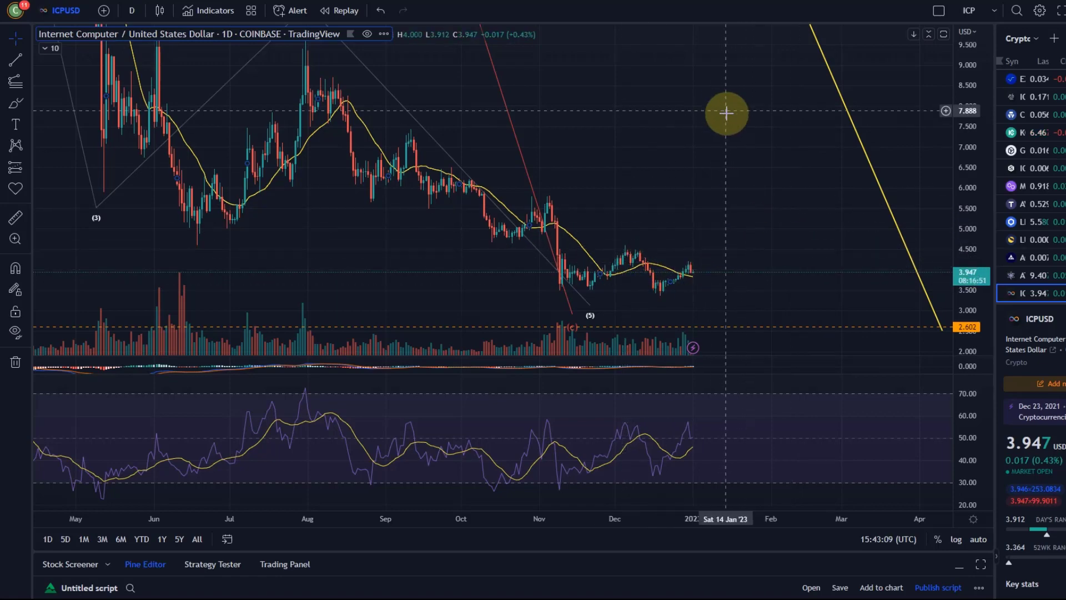
scroll(674, 134, "down", 5)
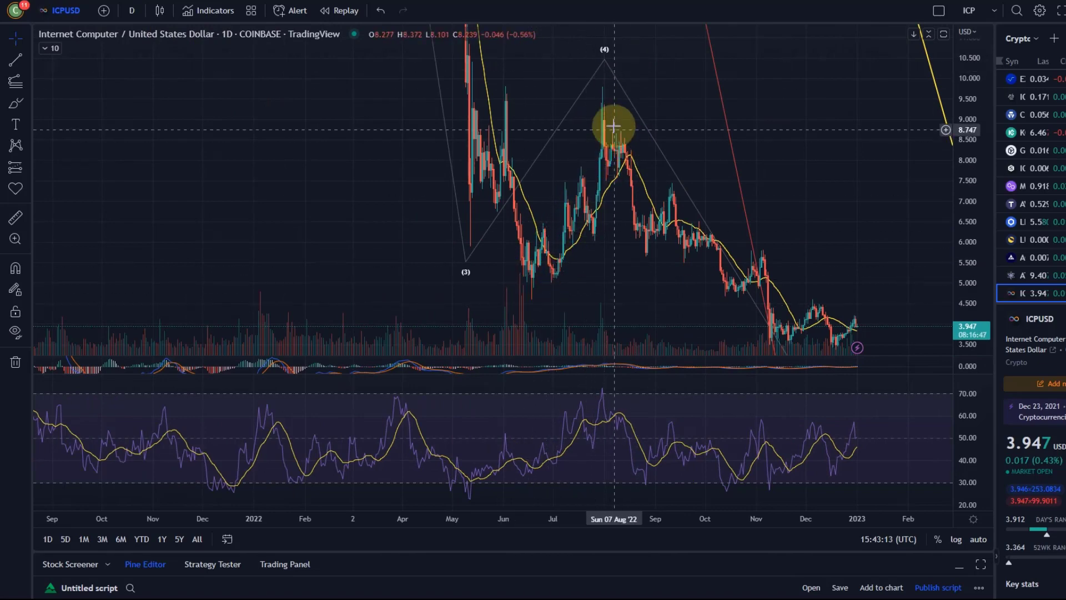
left_click_drag(839, 337, 613, 241)
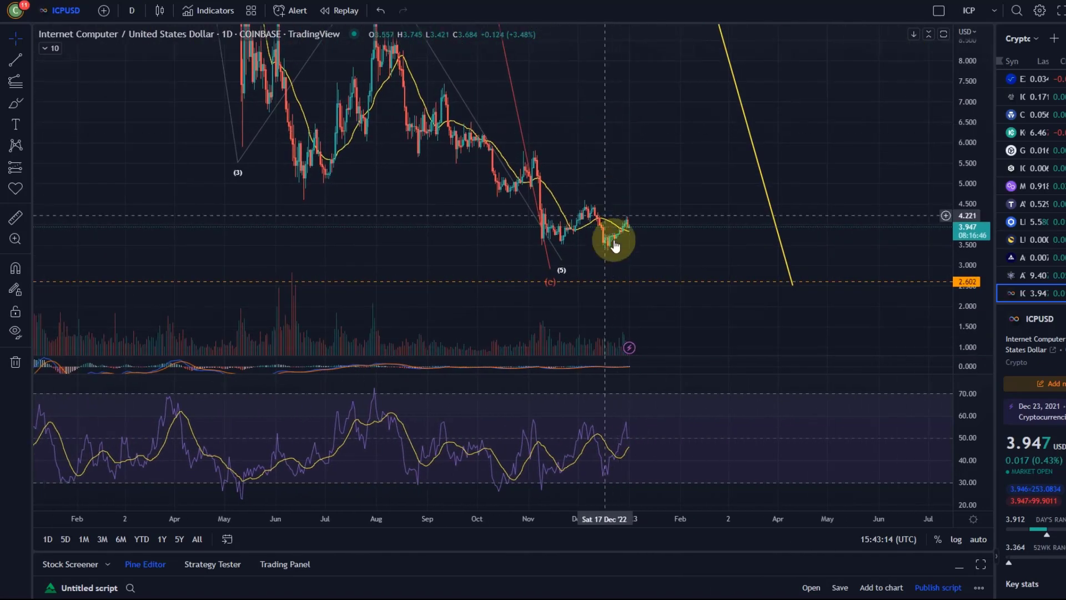
Maximise the price pane to inspect the daily candles above the 2.602 line, and bring the indicator panes back
double_click(666, 182)
left_click_drag(651, 201, 674, 220)
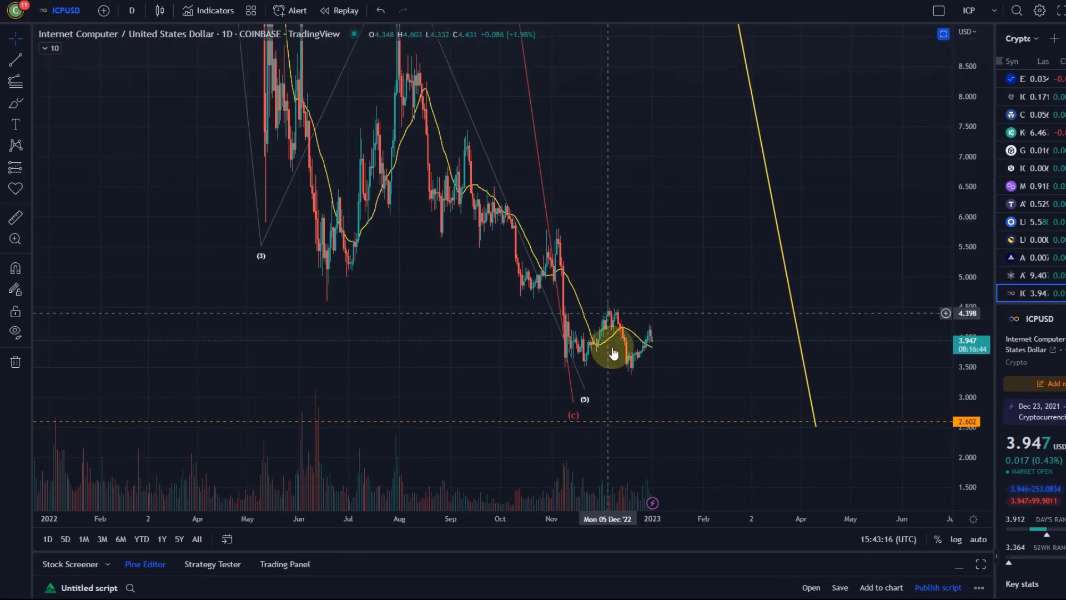
double_click(467, 307)
Switch the chart to the 4-hour interval and examine the price action around wave (5) on an enlarged price scale
left_click(129, 11)
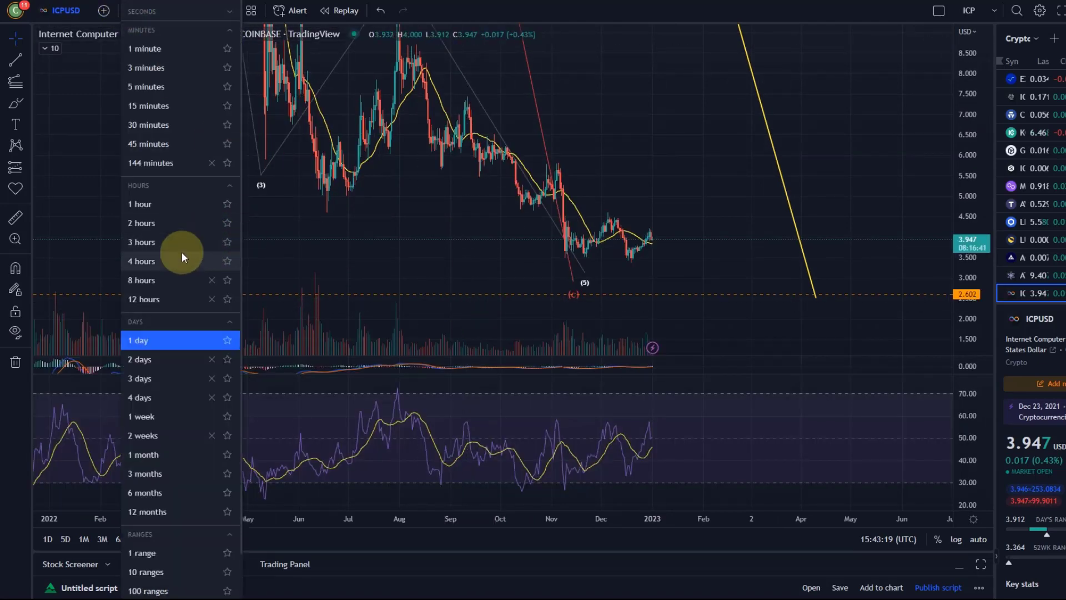
left_click(197, 261)
scroll(468, 303, "down", 12)
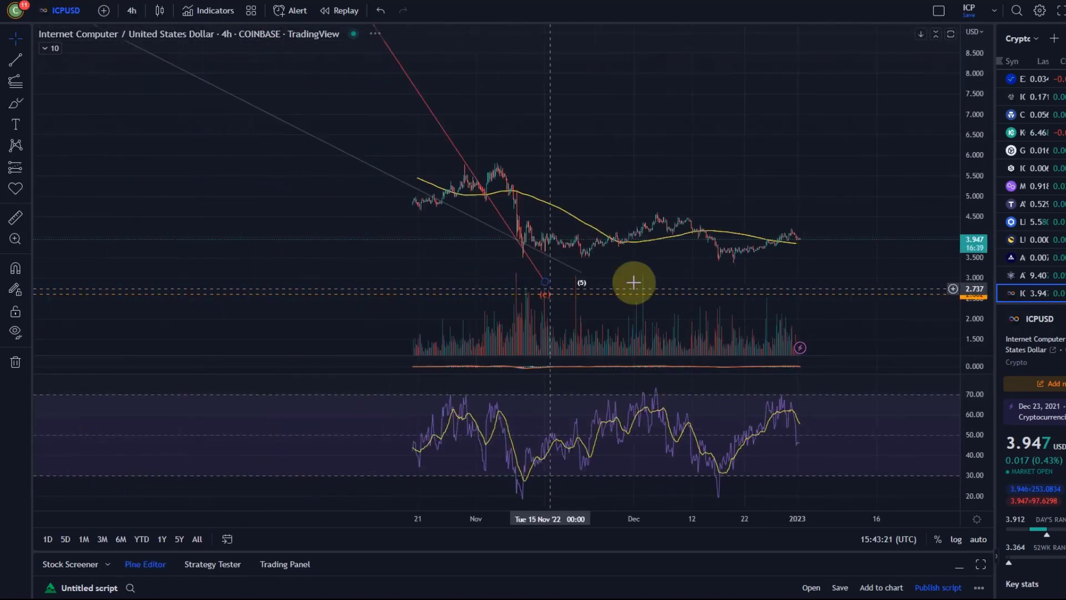
left_click_drag(957, 276, 957, 35)
left_click_drag(864, 195, 736, 78)
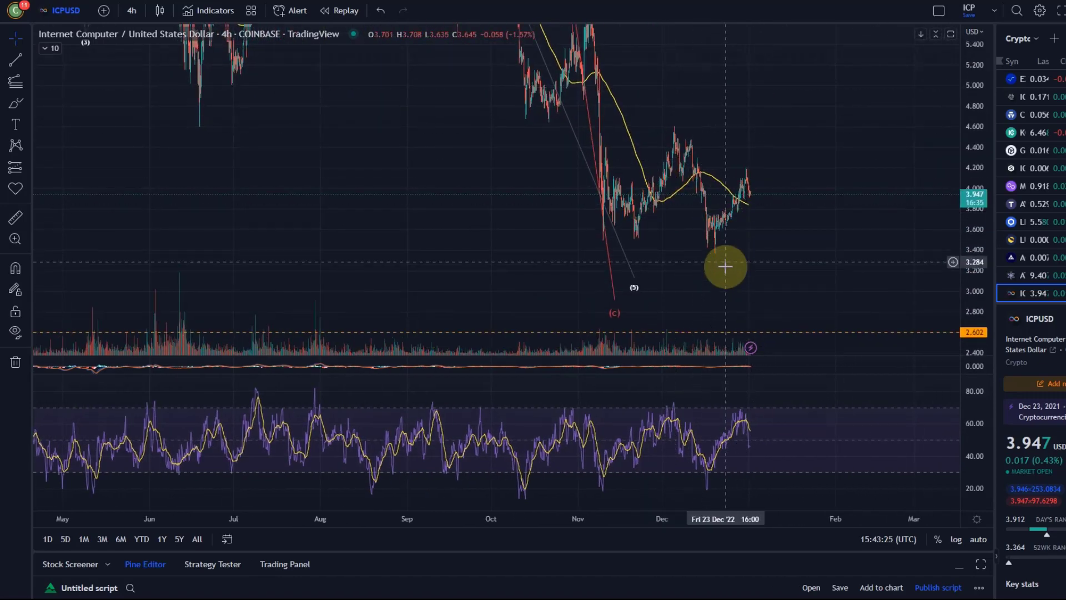
Switch the chart to the 2-hour interval and examine the November and December swings
left_click(121, 9)
left_click(146, 221)
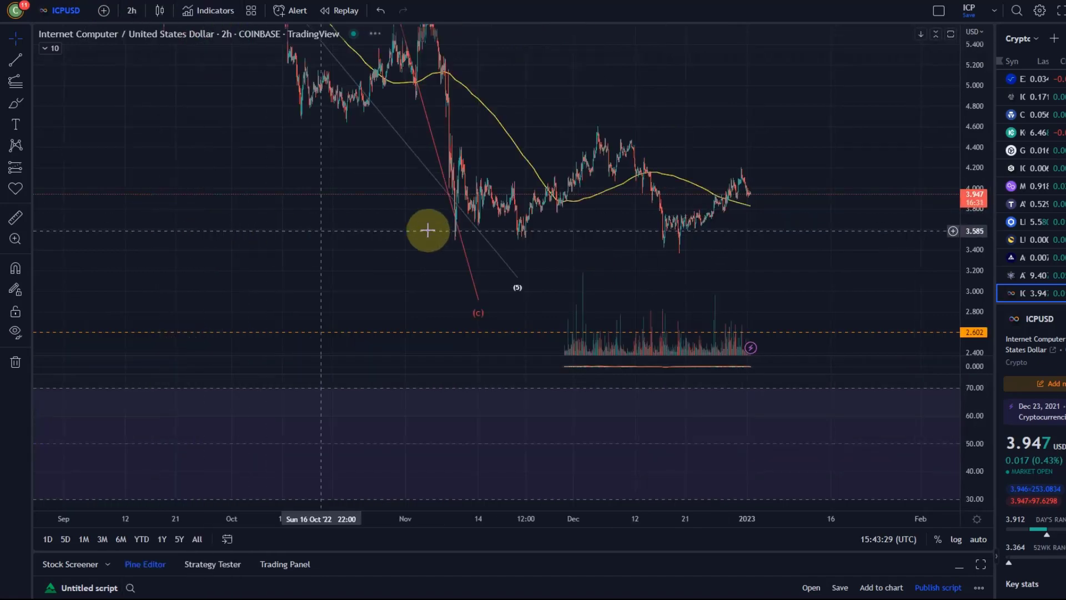
left_click_drag(734, 241, 666, 273)
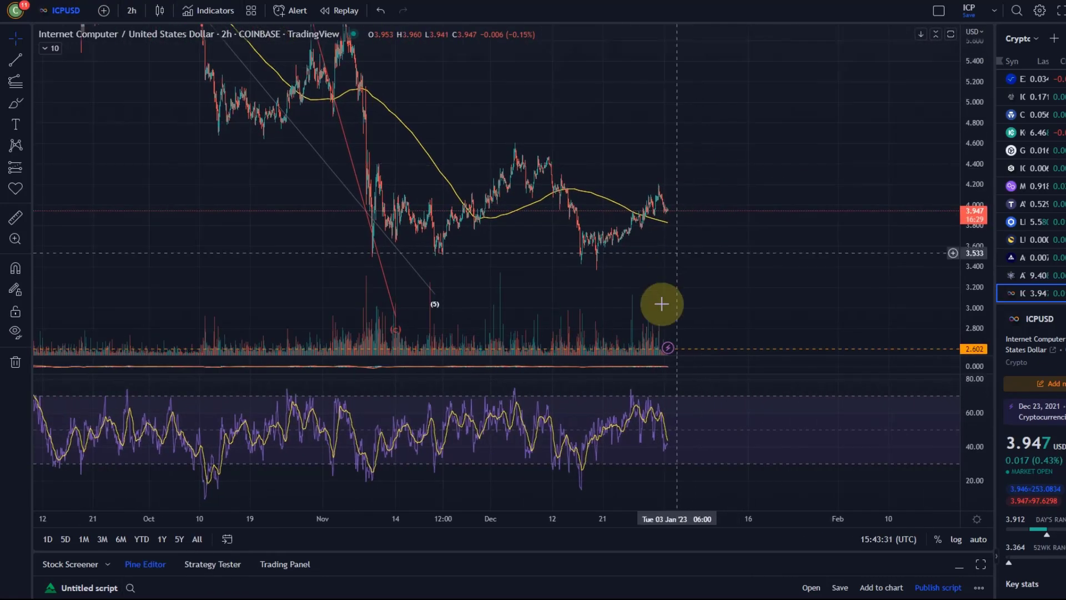
Switch the chart to the 30-minute interval and examine the December high, low and rebound
left_click(132, 11)
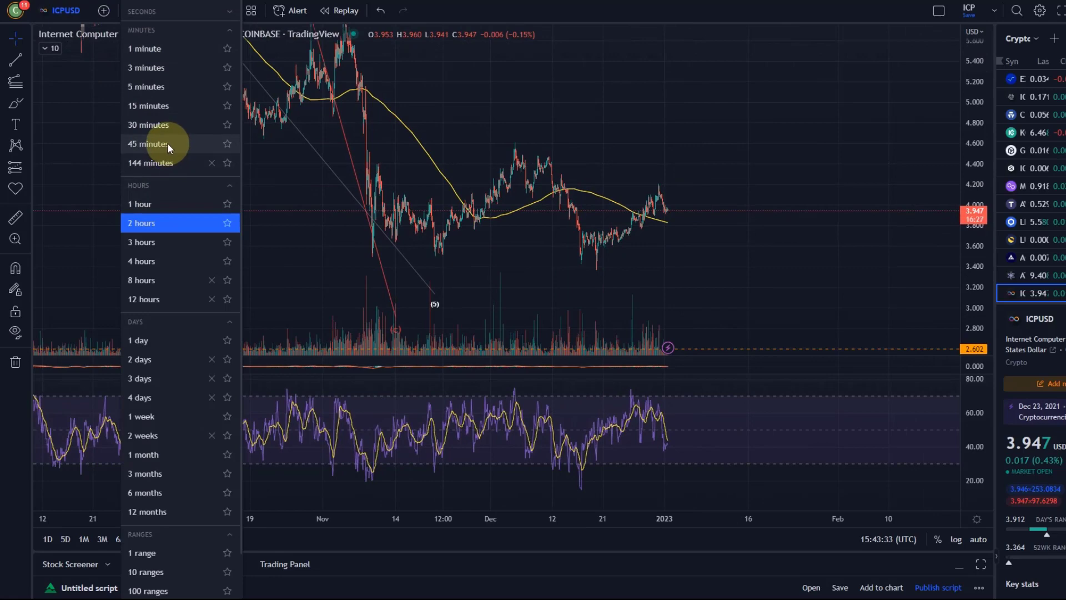
left_click(150, 125)
left_click_drag(583, 214, 686, 222)
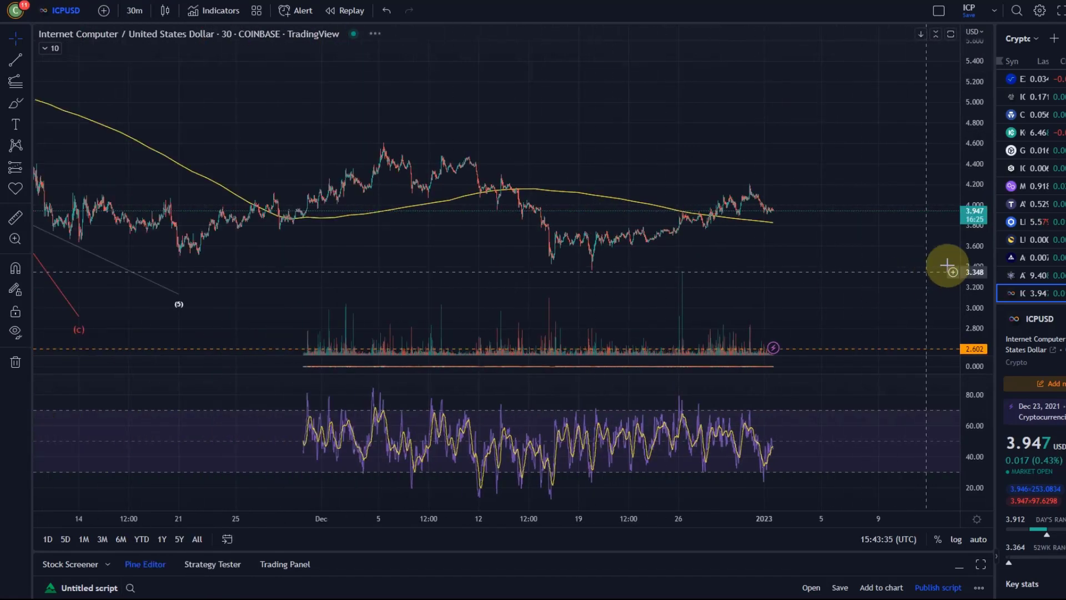
left_click_drag(909, 274, 629, 146)
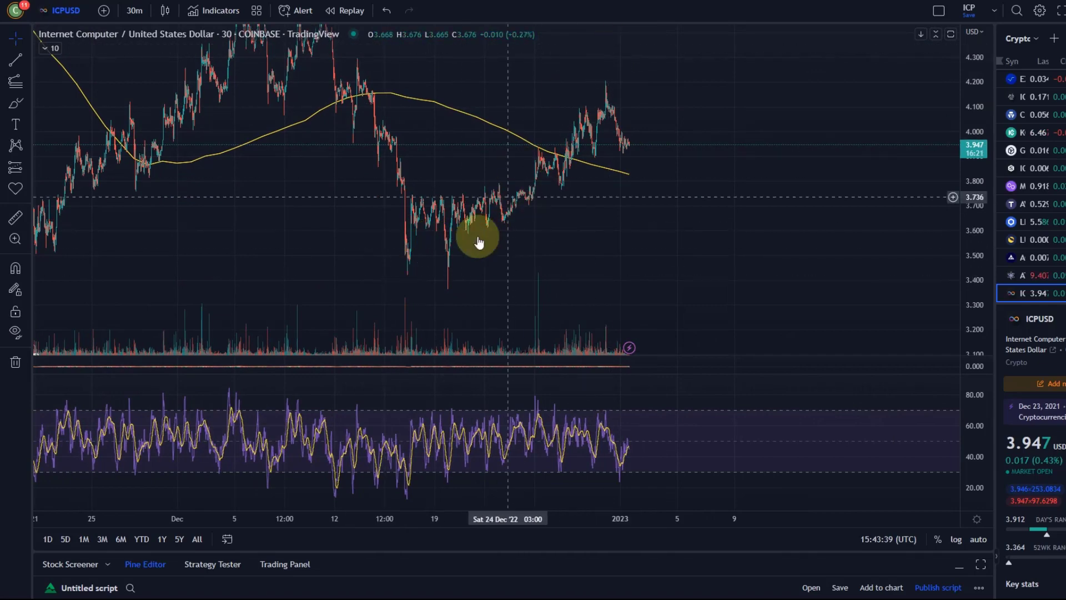
left_click_drag(704, 169, 644, 203)
left_click_drag(497, 129, 610, 113)
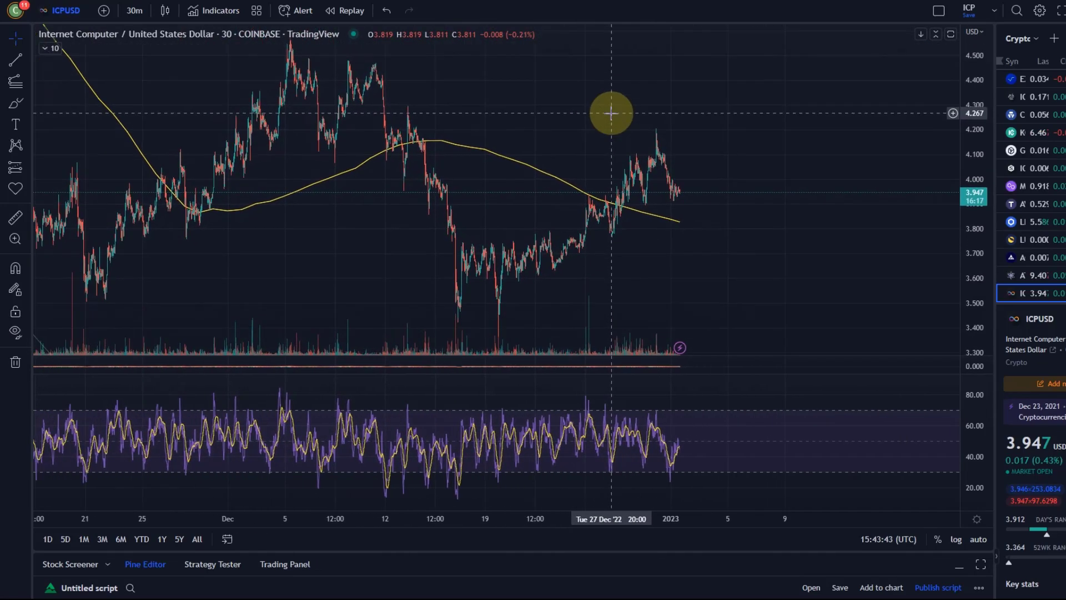
left_click_drag(973, 161, 980, 257)
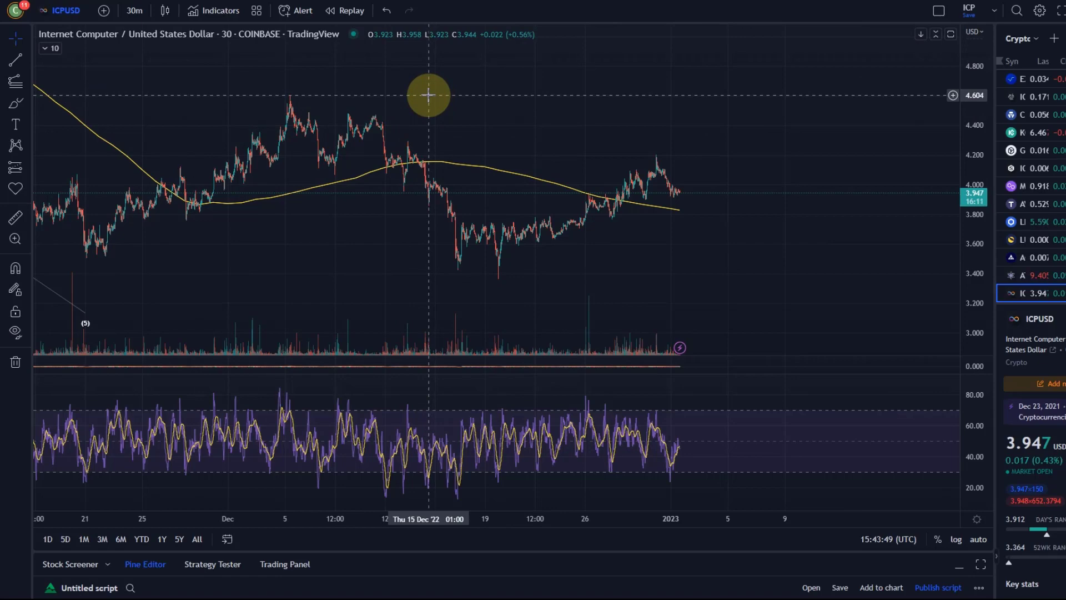
Switch the chart to the 1-hour interval
left_click(135, 11)
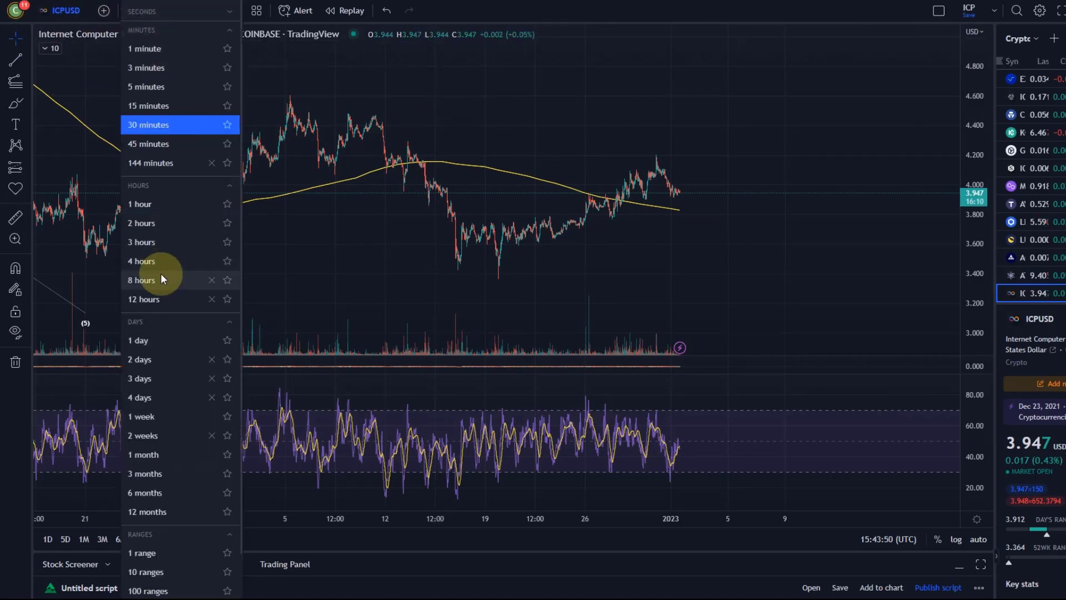
left_click(168, 204)
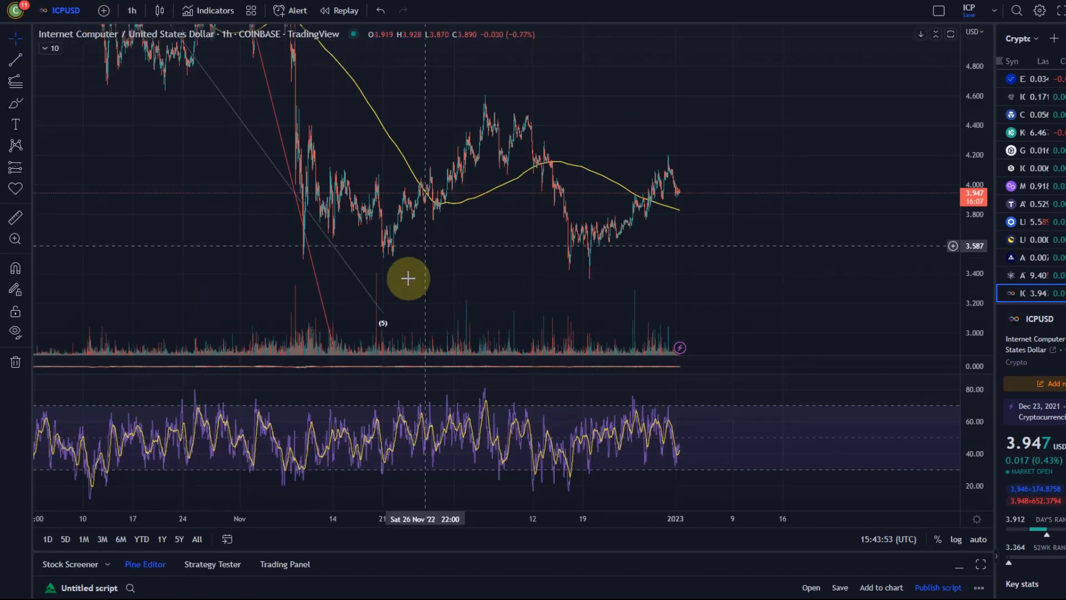
left_click(132, 10)
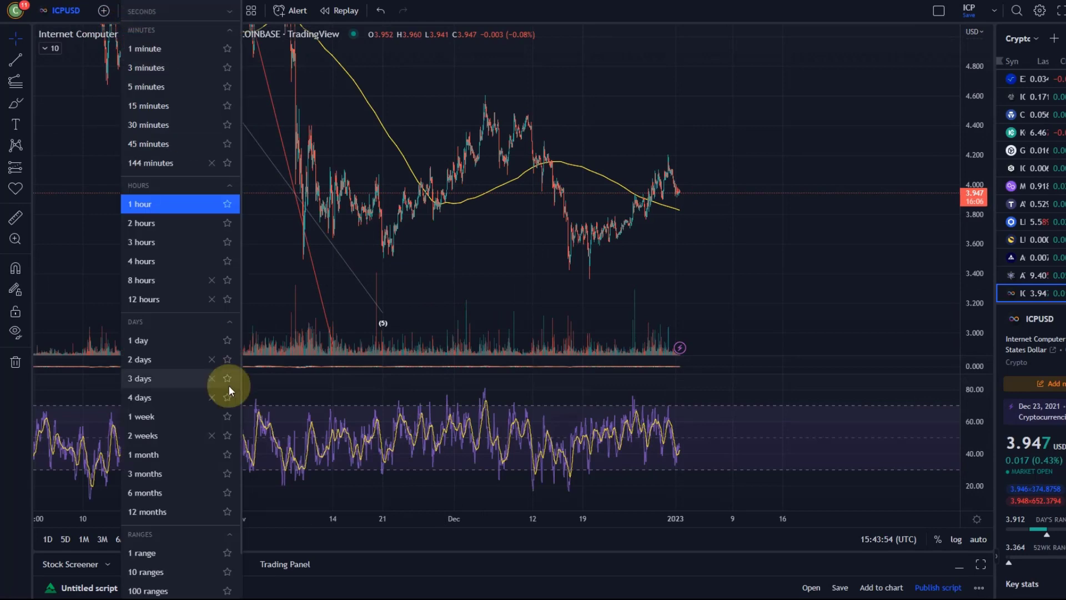
left_click(161, 326)
left_click(160, 207)
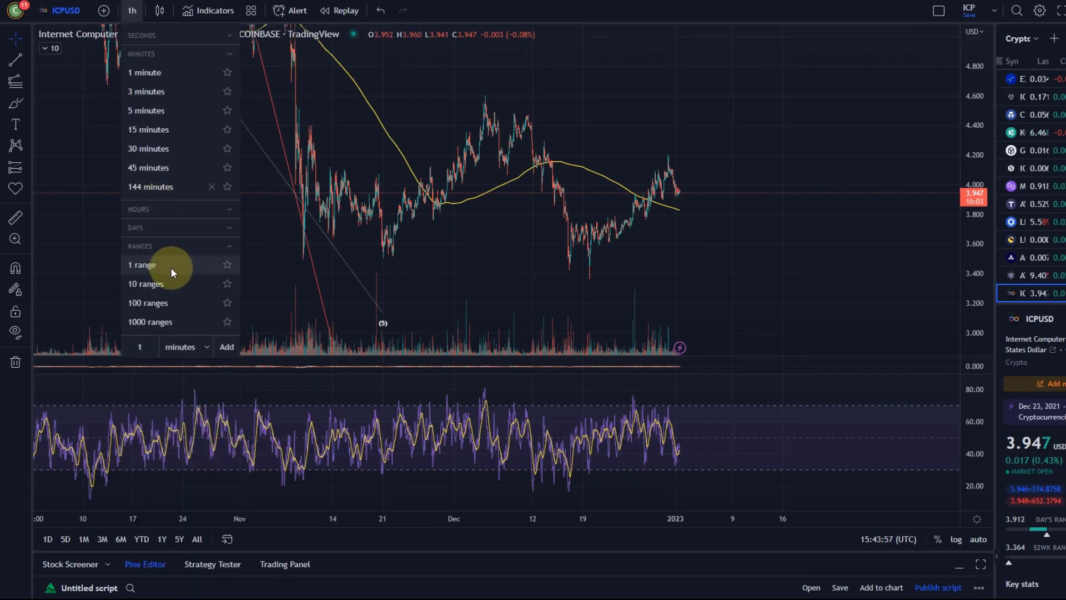
left_click(165, 209)
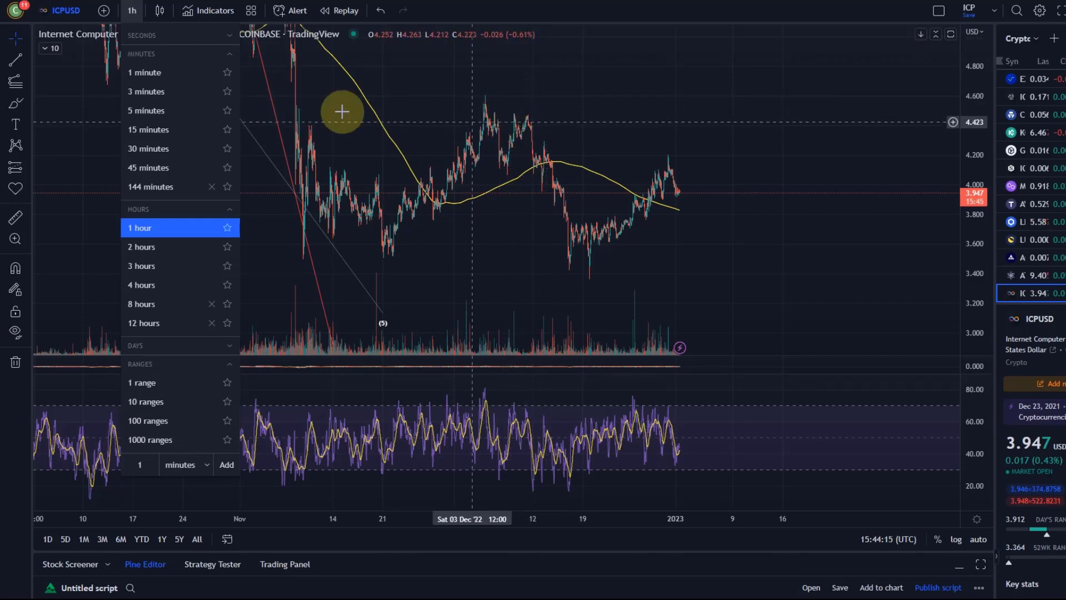
left_click(141, 228)
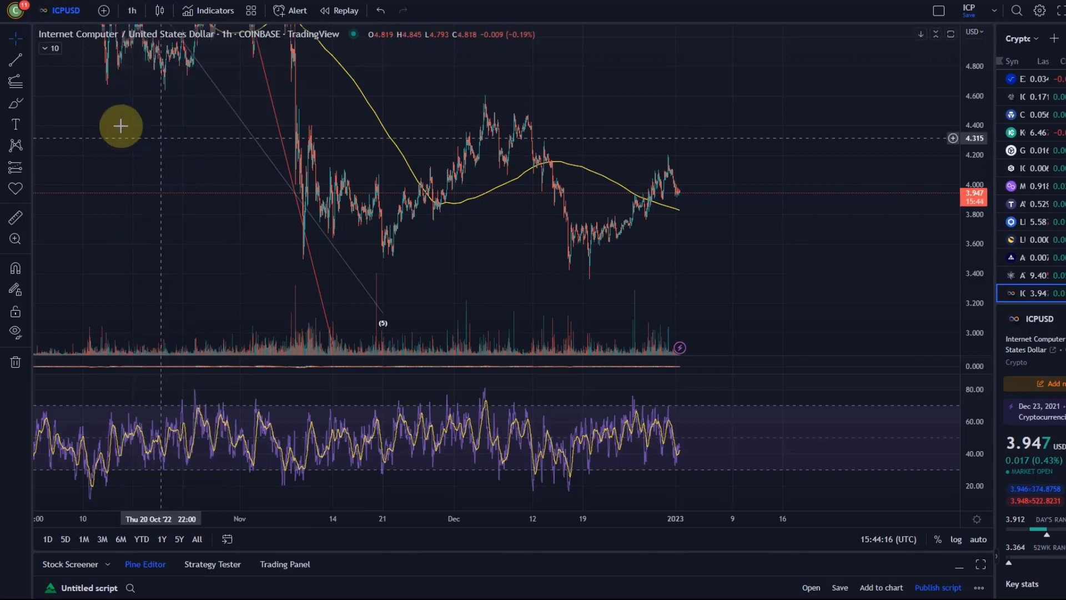
Draw a Fib Retracement over the December decline from about 4.592 on 2 Dec '22 to about 3.362 on 13 Jan '23
left_click(26, 104)
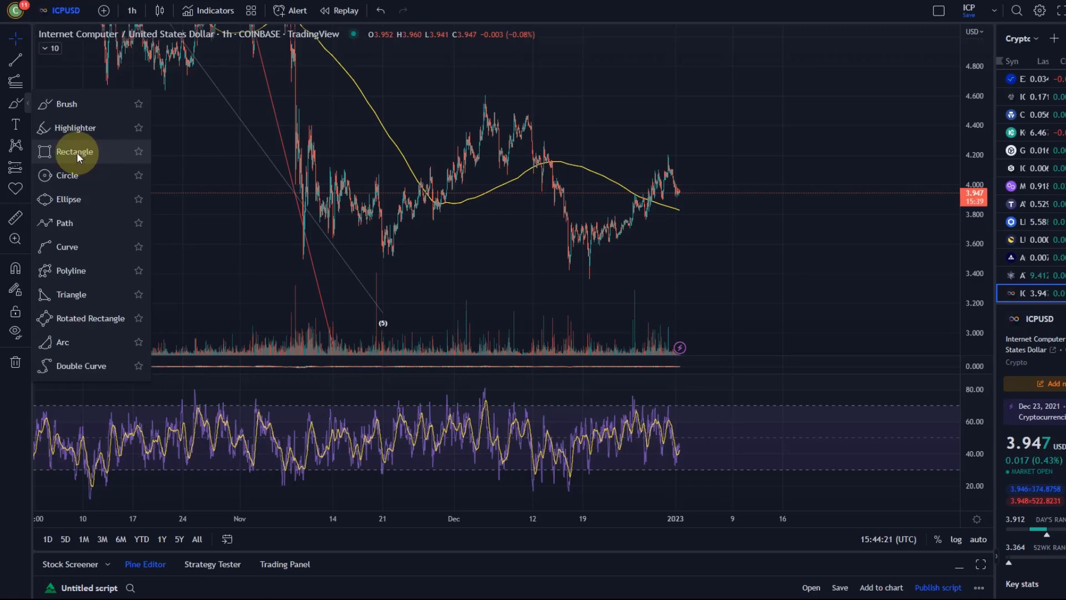
left_click(24, 79)
left_click(48, 78)
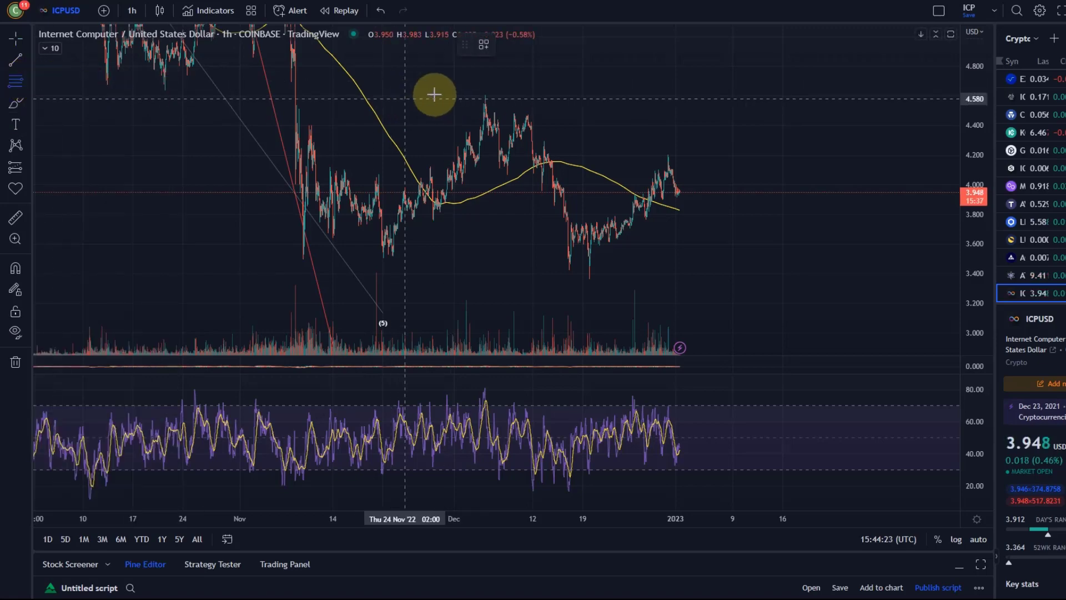
left_click(466, 97)
left_click(765, 278)
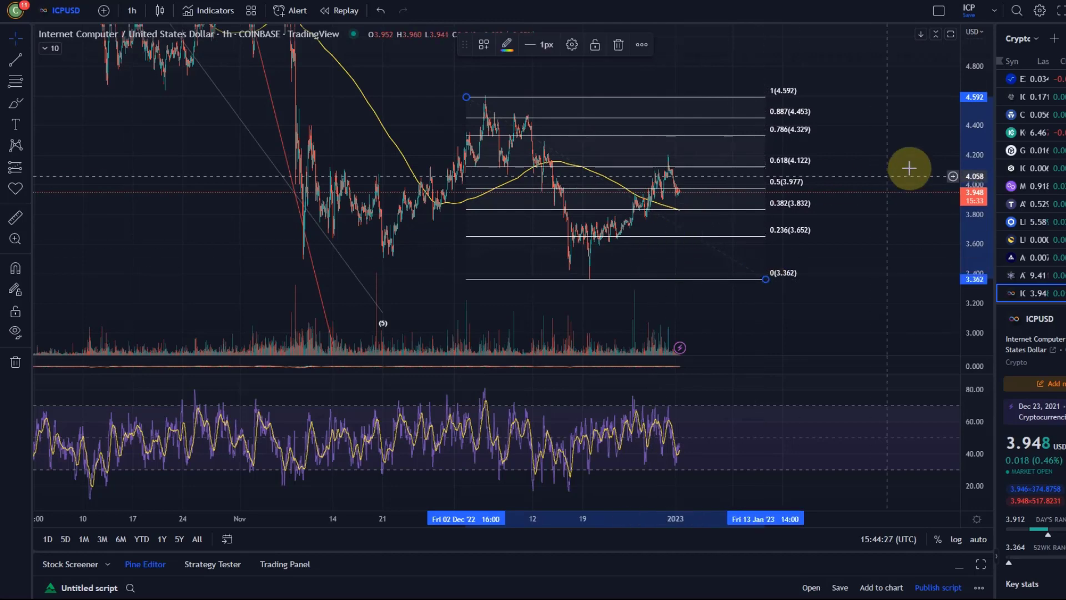
left_click_drag(976, 172, 979, 93)
left_click_drag(424, 72, 423, 119)
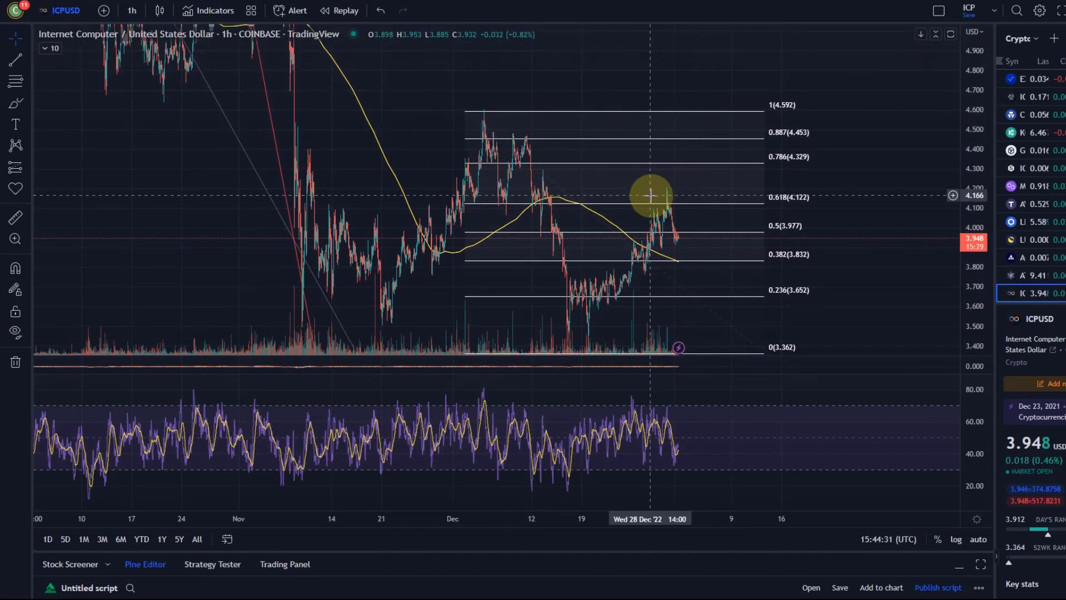
Draw a rectangle over the 0.618 to 1 Fib zone, from about 4.121 on 24 Dec '22 to about 4.590 on 13 Jan '23
left_click(26, 105)
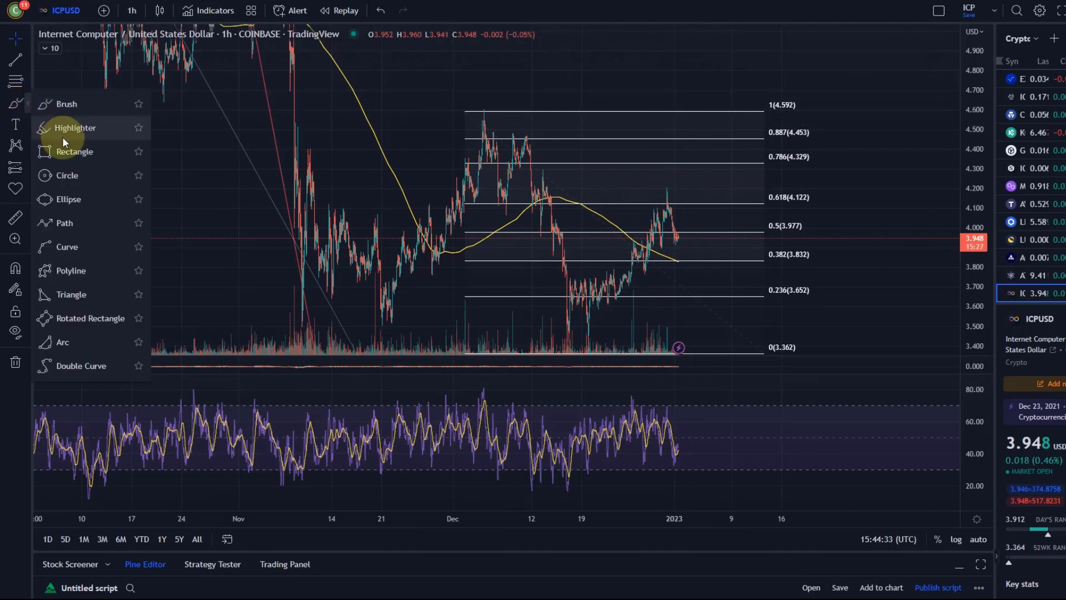
left_click(64, 148)
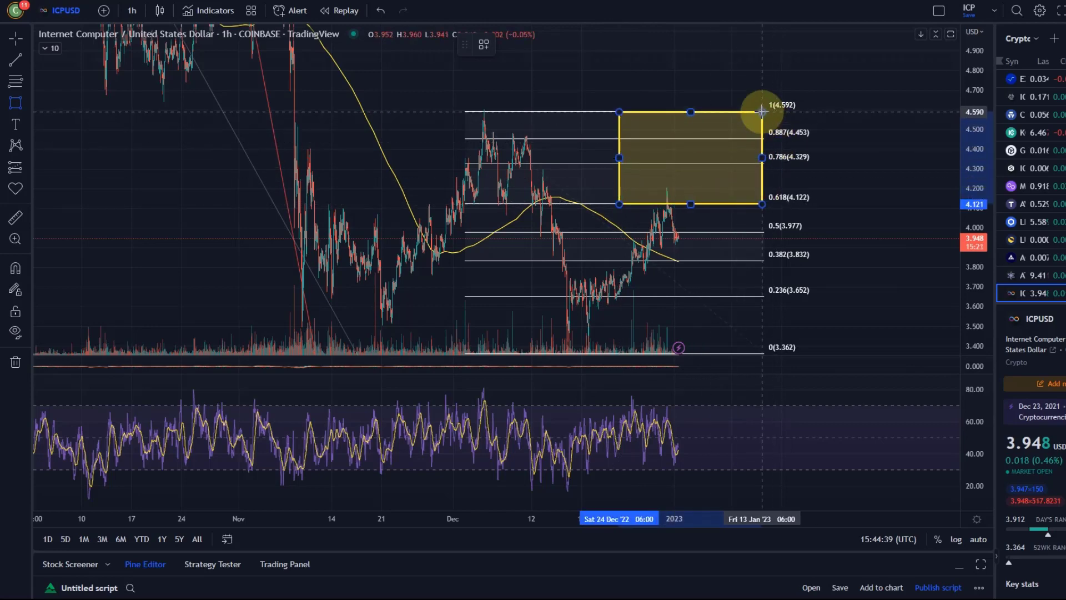
left_click_drag(845, 225, 848, 177)
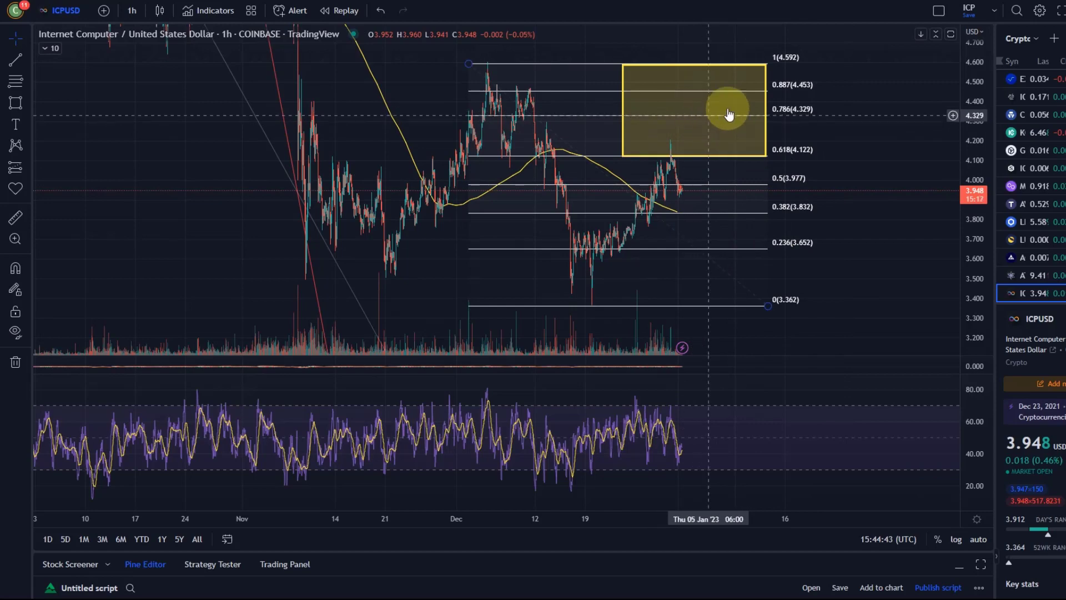
left_click_drag(878, 110, 889, 153)
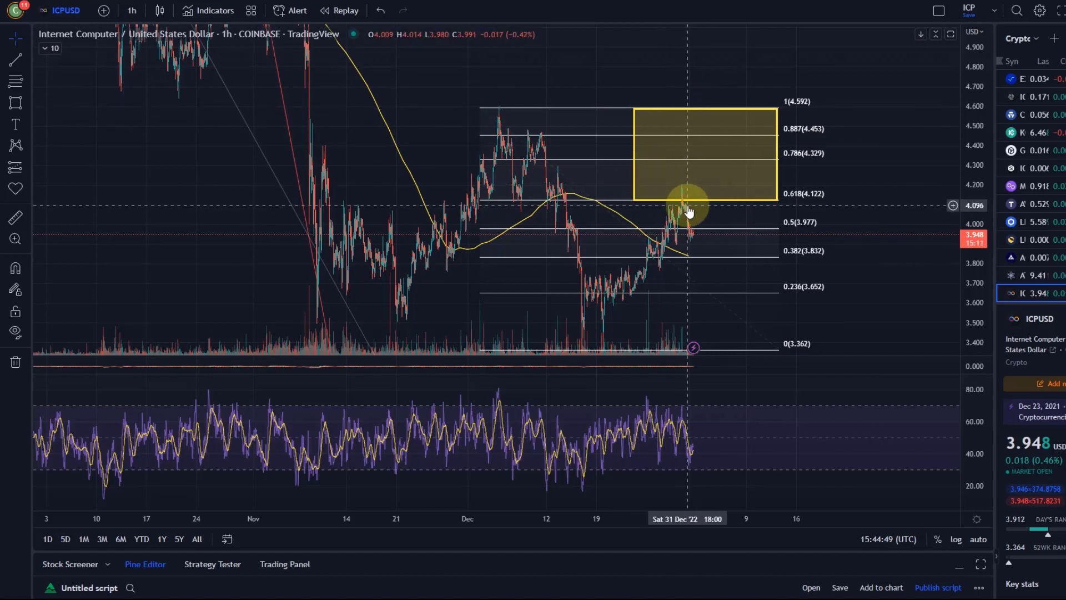
left_click(719, 159)
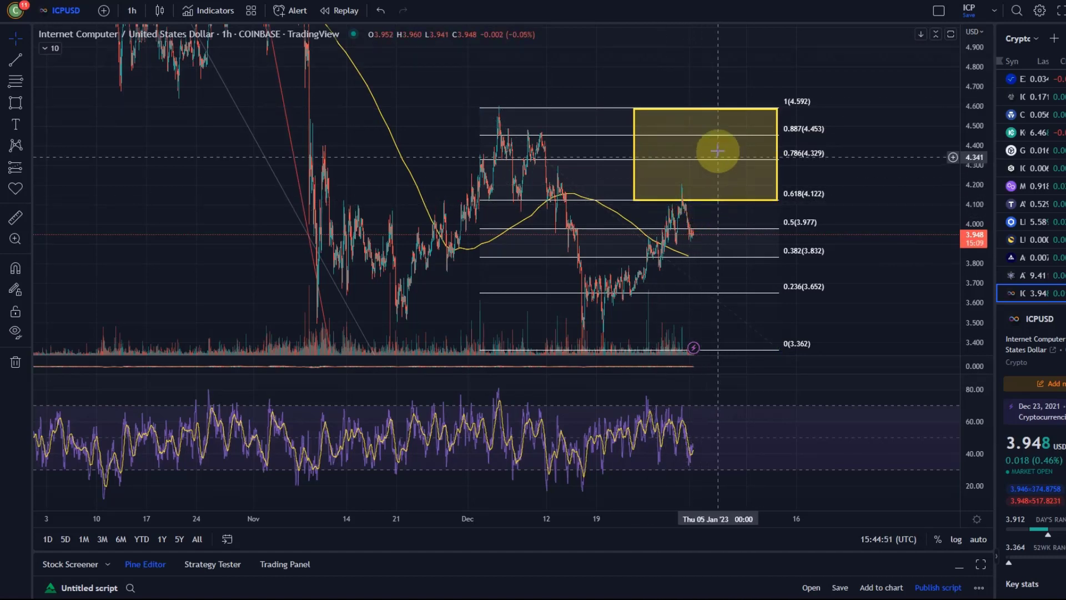
left_click(709, 149)
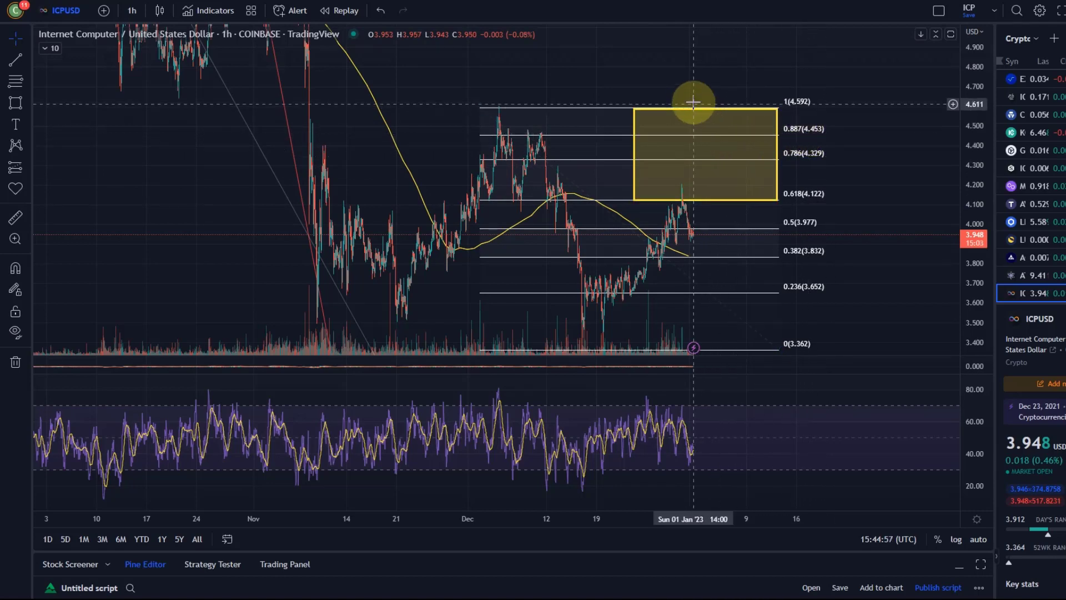
Switch the chart to the 1 range interval and inspect the recent price action below the yellow rectangle
left_click_drag(744, 82, 743, 90)
left_click_drag(963, 116, 911, 221)
left_click(133, 11)
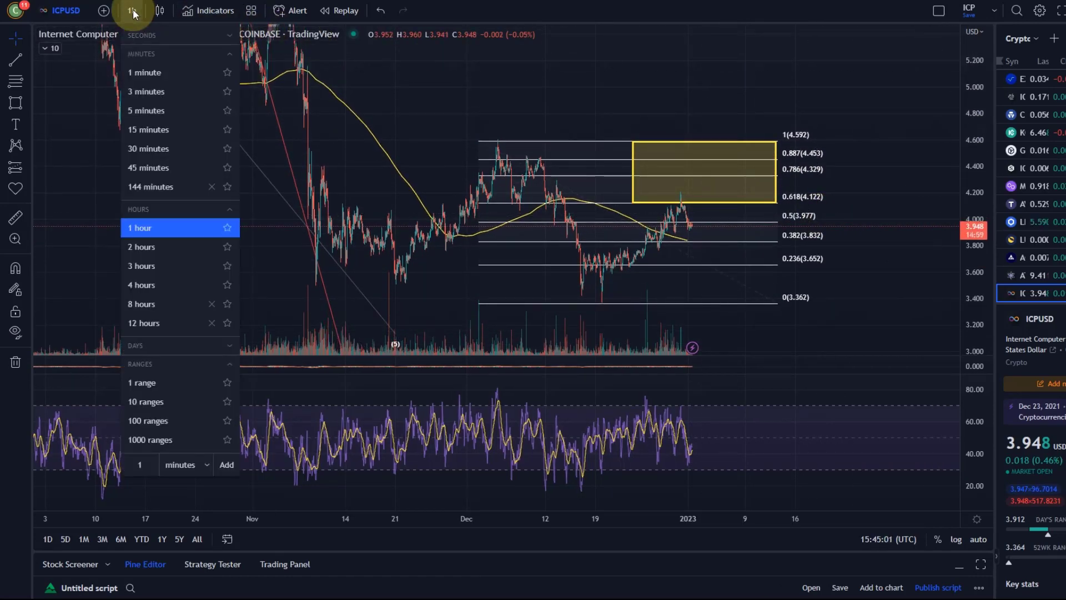
left_click(146, 380)
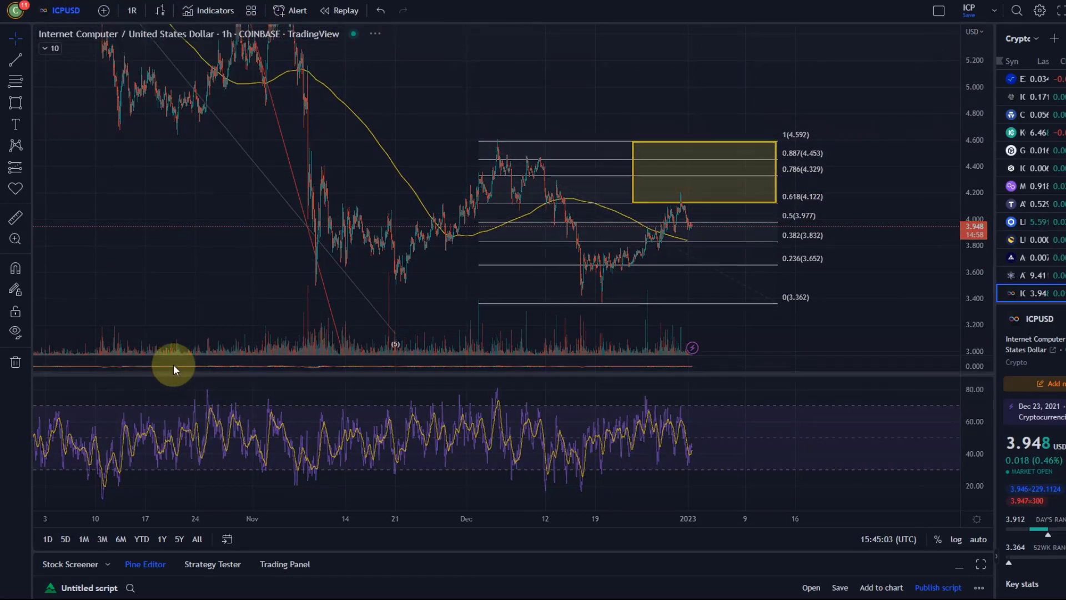
left_click_drag(990, 108, 938, 3)
left_click_drag(972, 339, 982, 84)
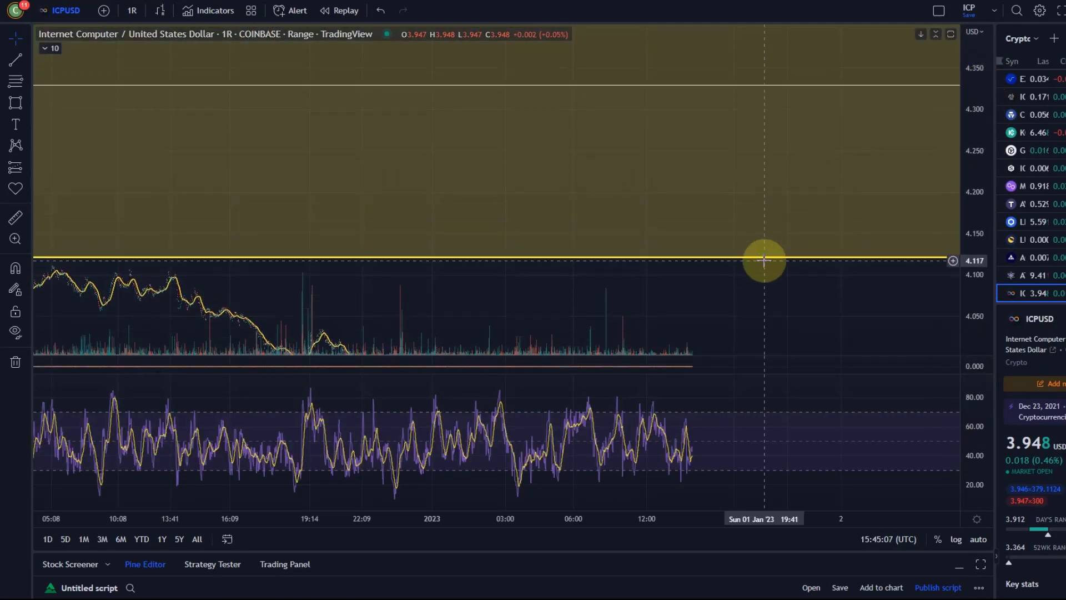
left_click_drag(644, 204, 652, 42)
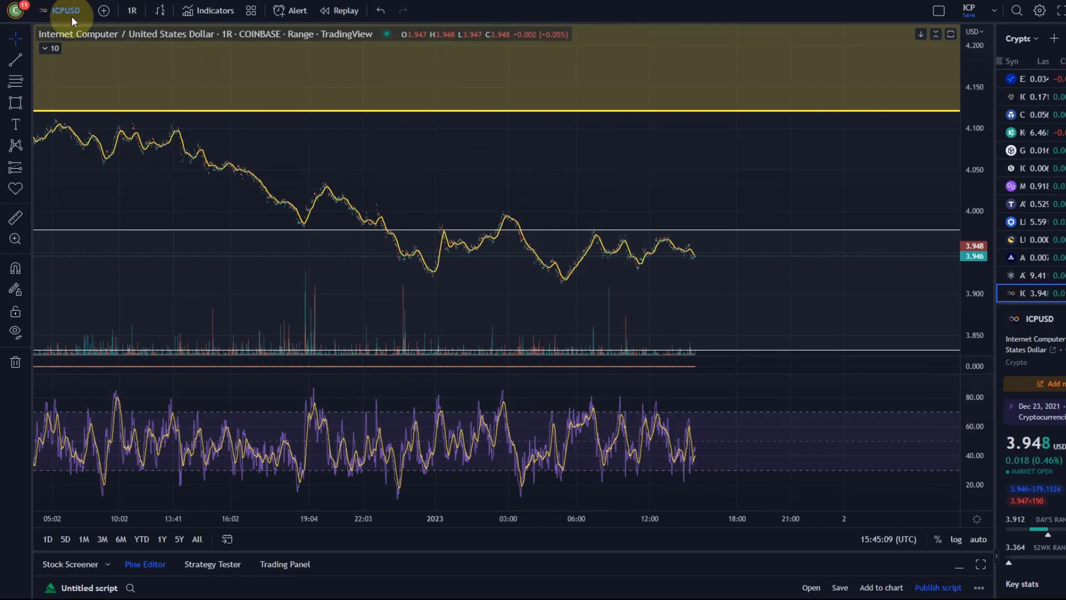
Switch the chart to the 1-day interval and fit the price scale automatically
left_click(133, 11)
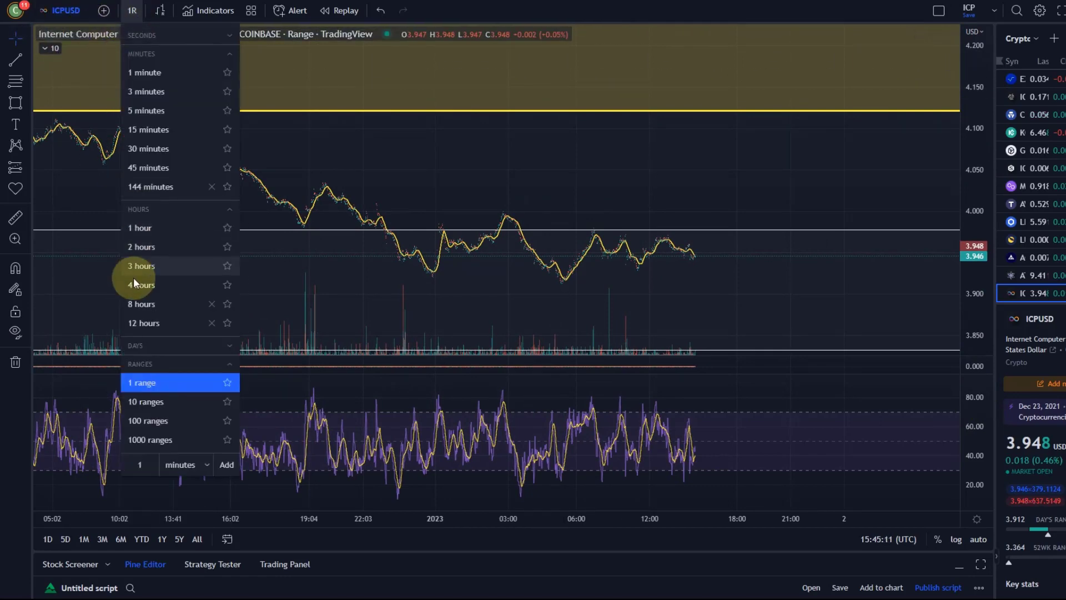
left_click(152, 344)
left_click(152, 357)
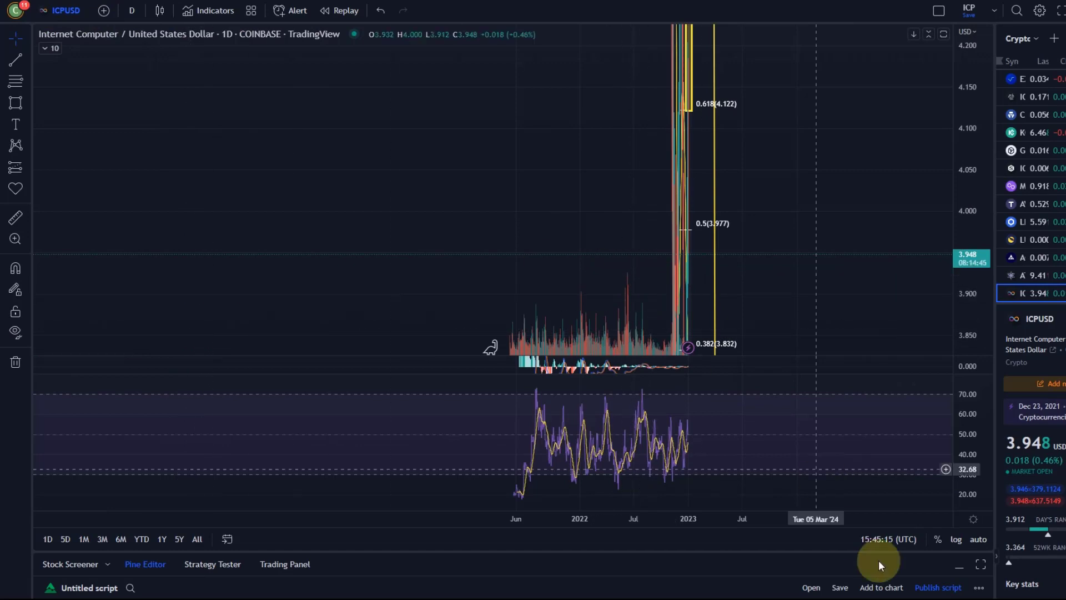
left_click(979, 539)
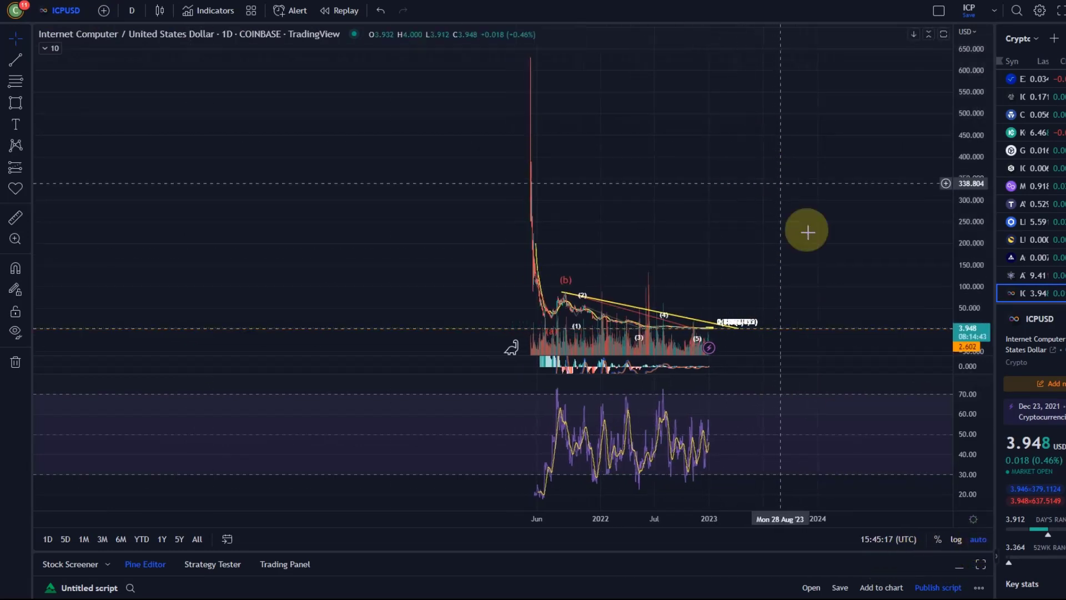
left_click_drag(969, 356, 955, 152)
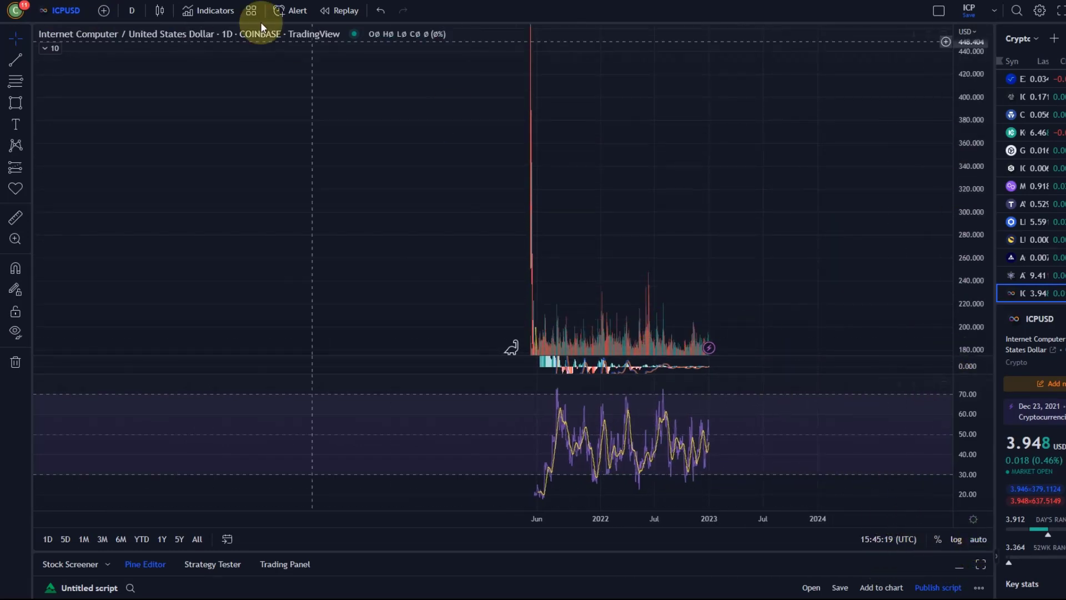
Return the chart to the 1-hour interval and fit the price scale automatically
left_click(133, 9)
left_click(128, 204)
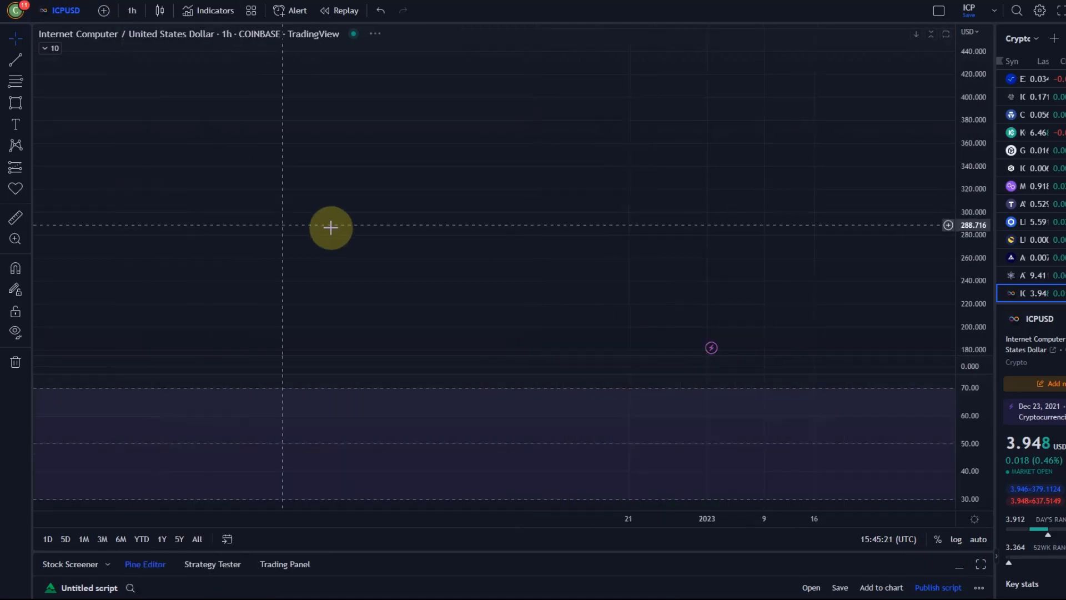
left_click(975, 537)
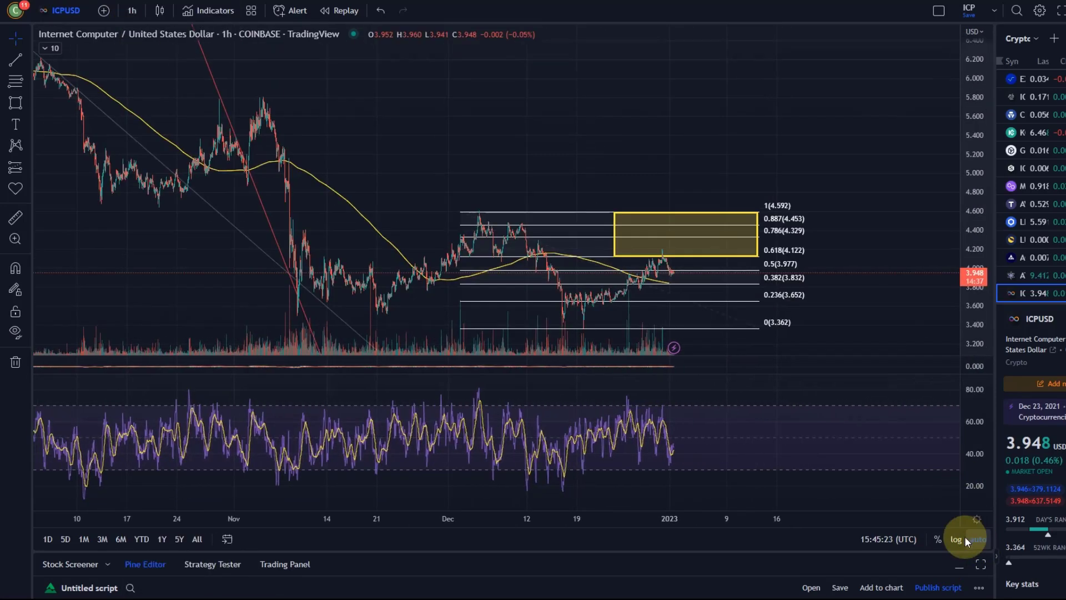
left_click_drag(965, 346, 947, 264)
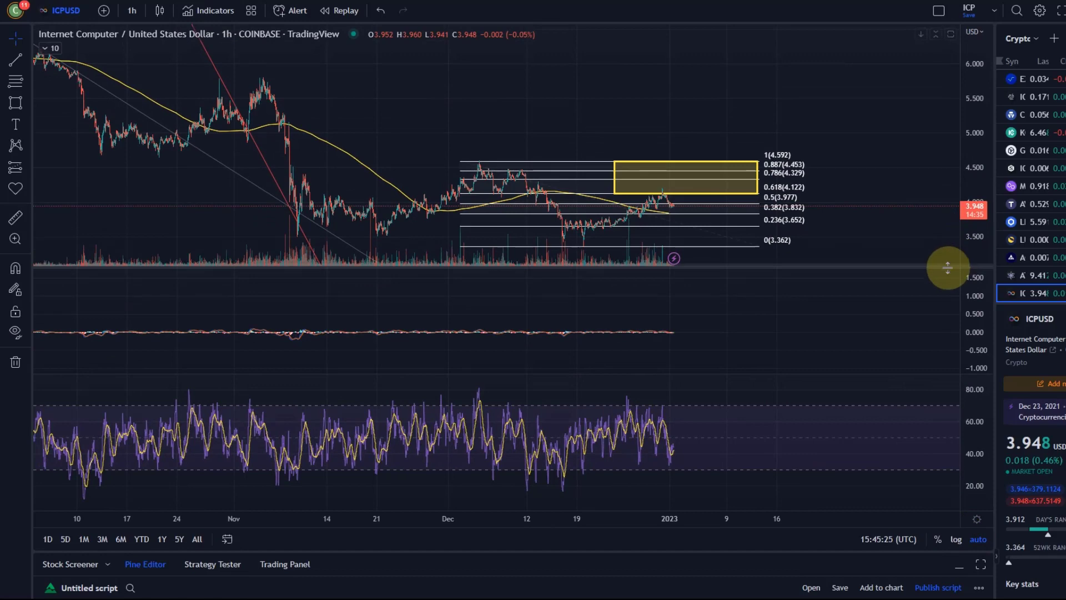
left_click_drag(945, 374, 925, 315)
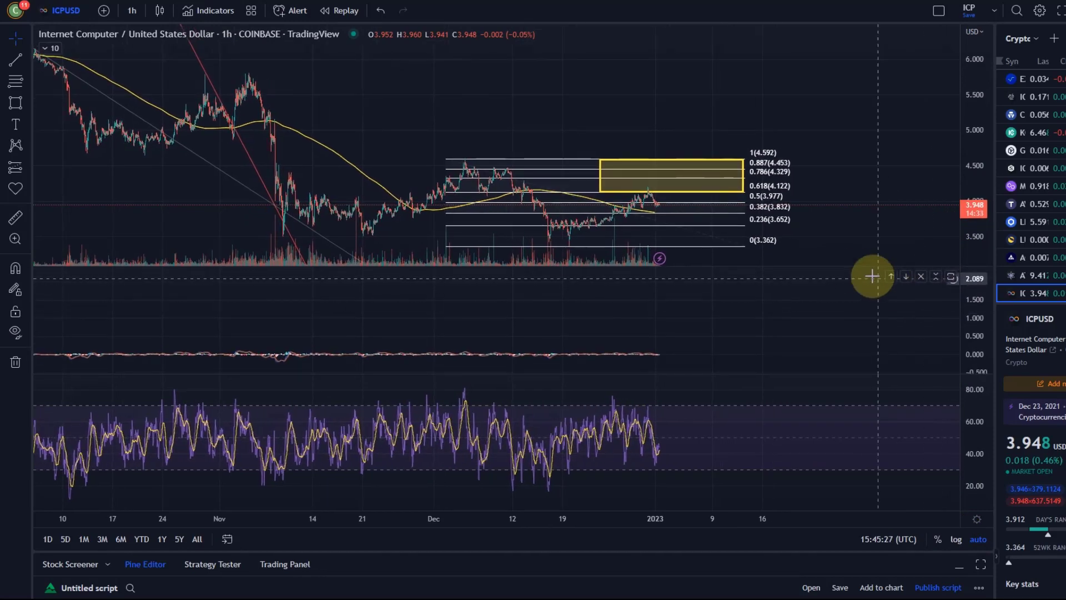
left_click_drag(847, 268, 787, 438)
Measure a projected rise from about 4.023 to 6.063, and draw a green trend line from about 4.023 to 6.081 on 2 Jan '23
left_click(17, 217)
left_click_drag(663, 263, 675, 69)
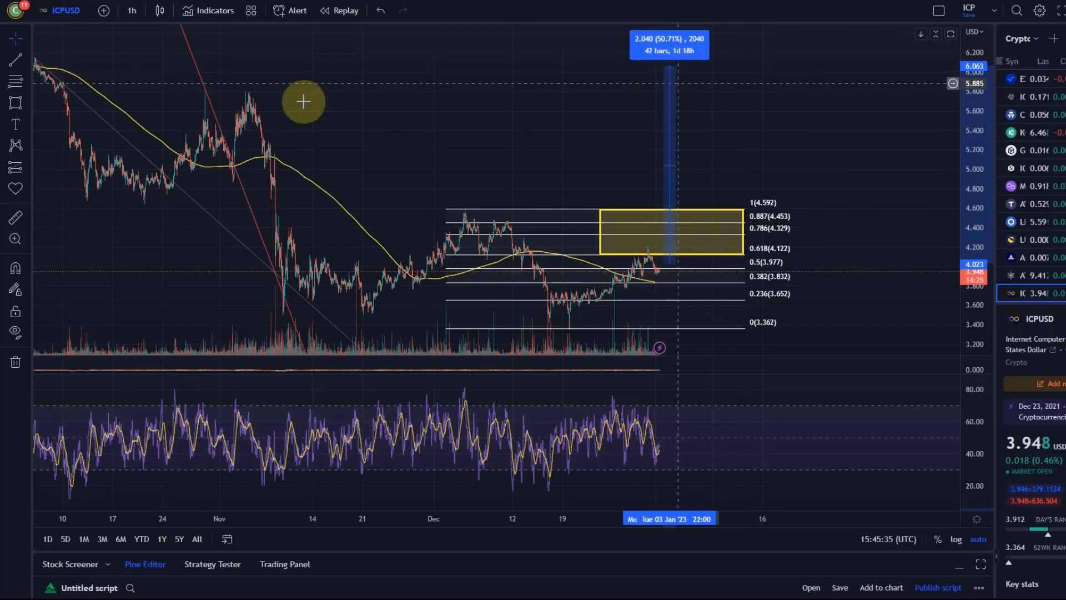
left_click(23, 61)
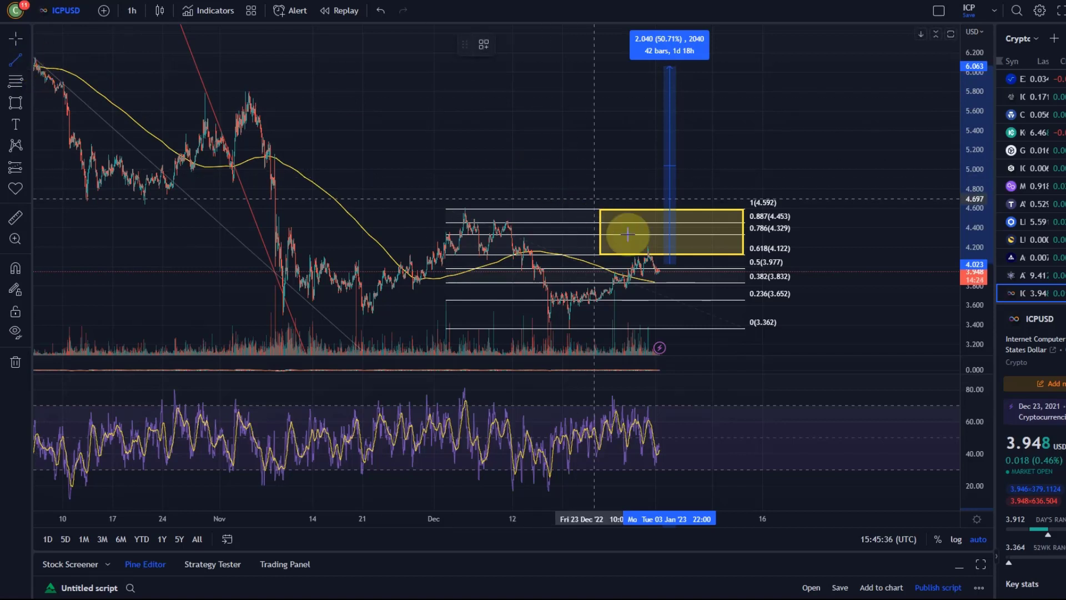
left_click(666, 264)
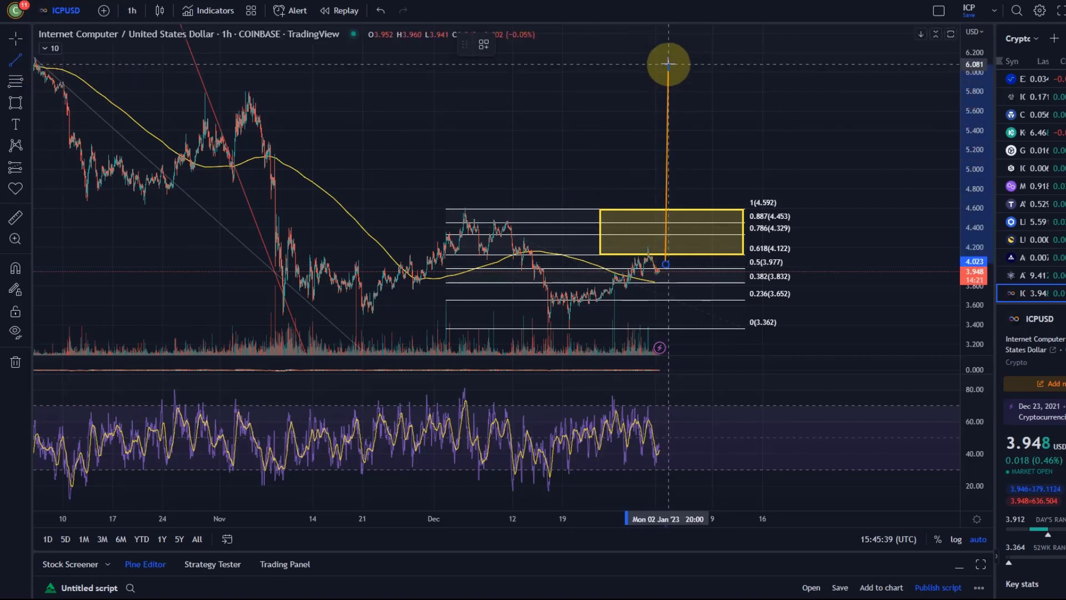
left_click(669, 64)
left_click(506, 45)
left_click(559, 110)
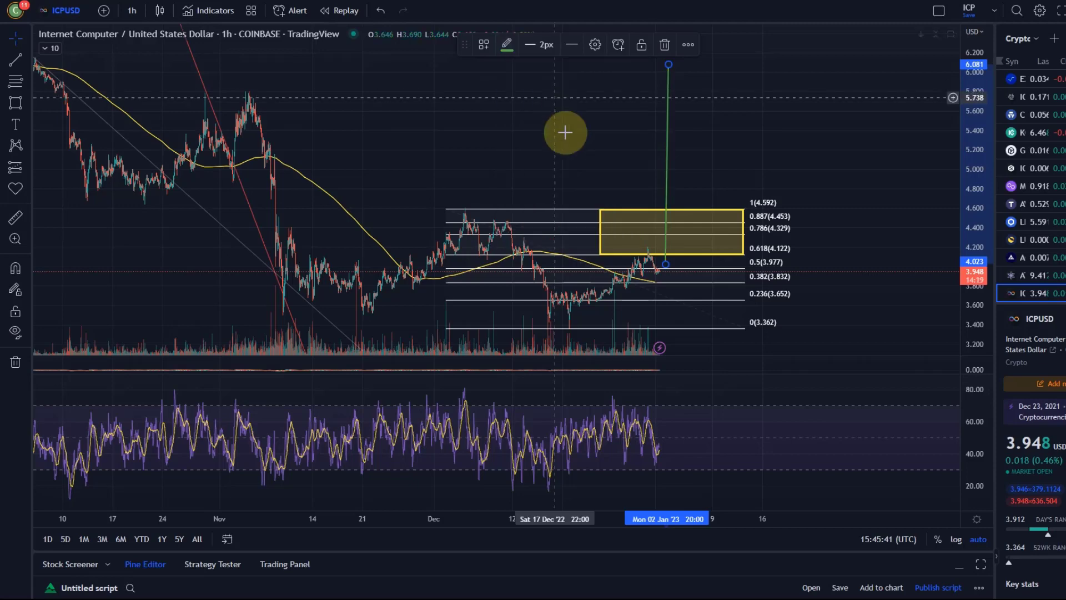
left_click(492, 128)
Switch the chart to the 1-day interval and view the whole decline from wave (b) to wave (5)
left_click(133, 11)
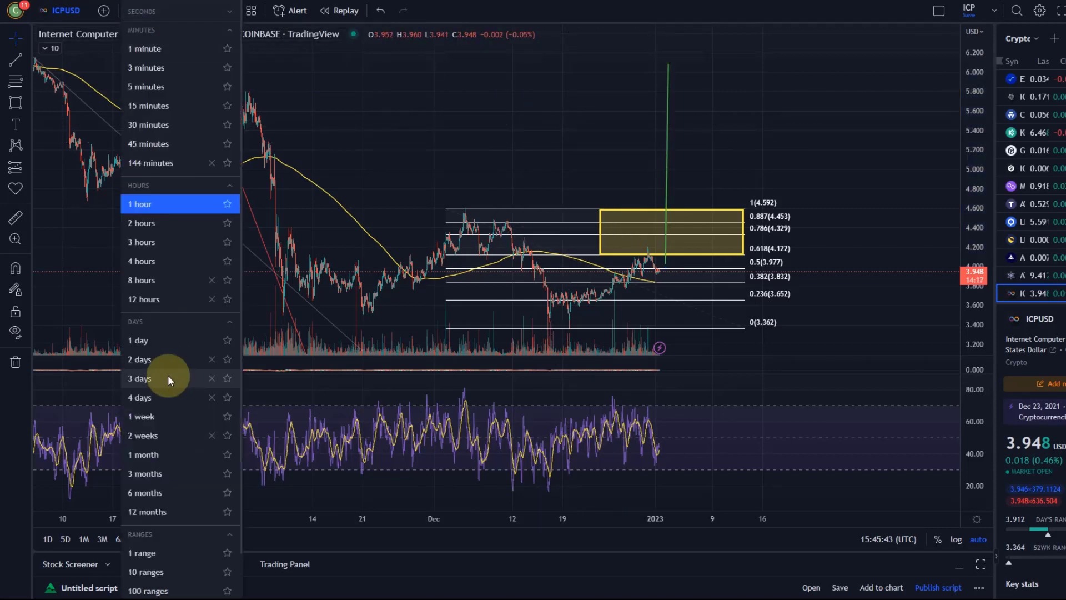
left_click(147, 341)
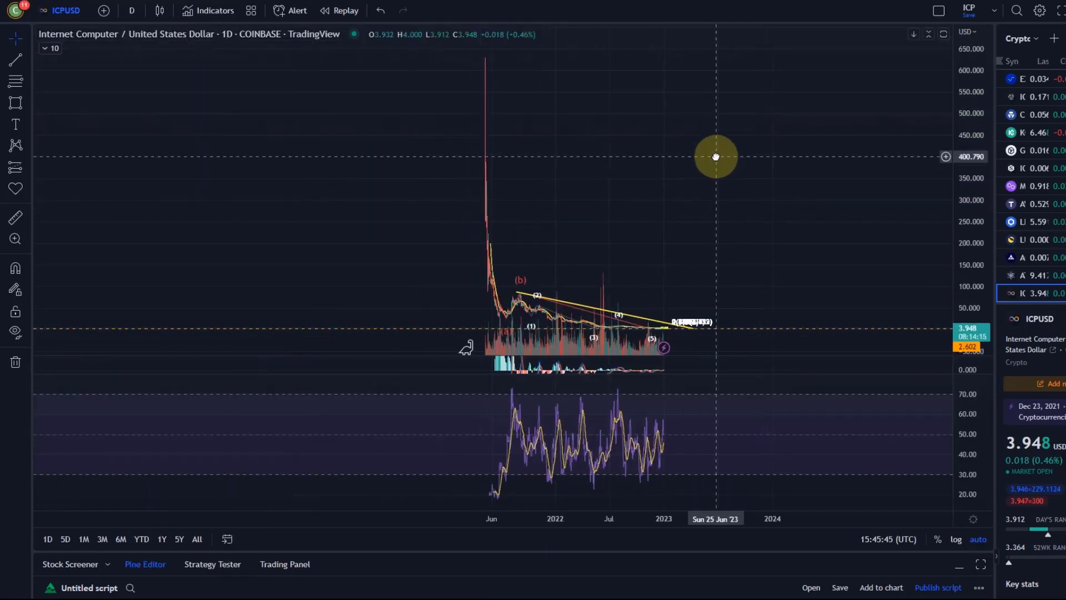
left_click_drag(965, 328, 968, 271)
left_click_drag(824, 302, 861, 79)
scroll(673, 202, "up", 10)
left_click_drag(400, 159, 892, 177)
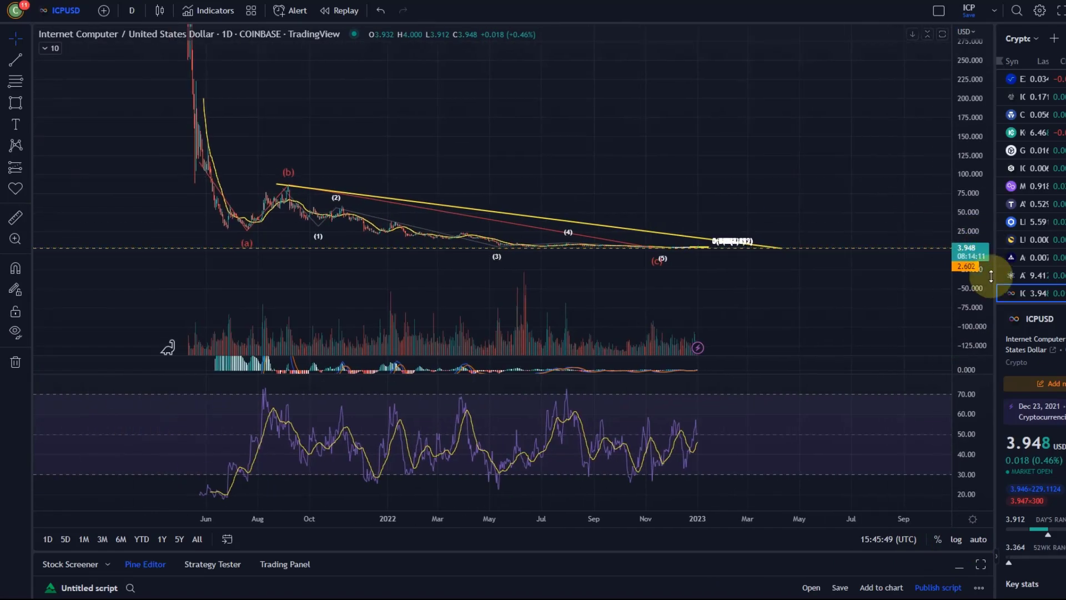
Fit the price scale automatically, and shrink the RSI and MACD panes to enlarge the price pane
left_click(977, 539)
left_click_drag(970, 401, 951, 452)
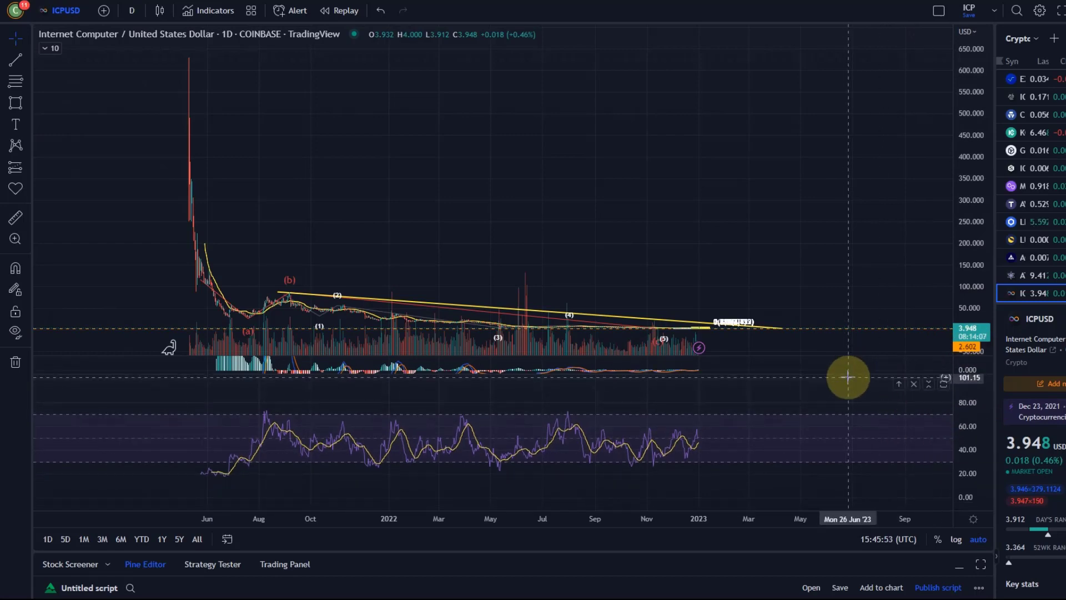
left_click_drag(850, 375, 844, 468)
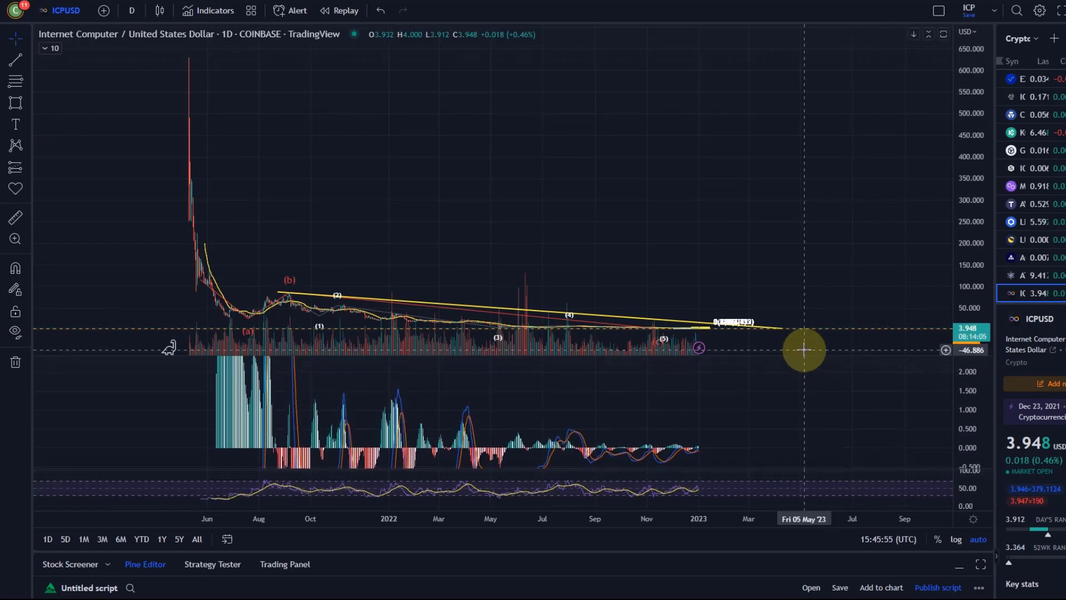
left_click_drag(807, 355, 790, 266)
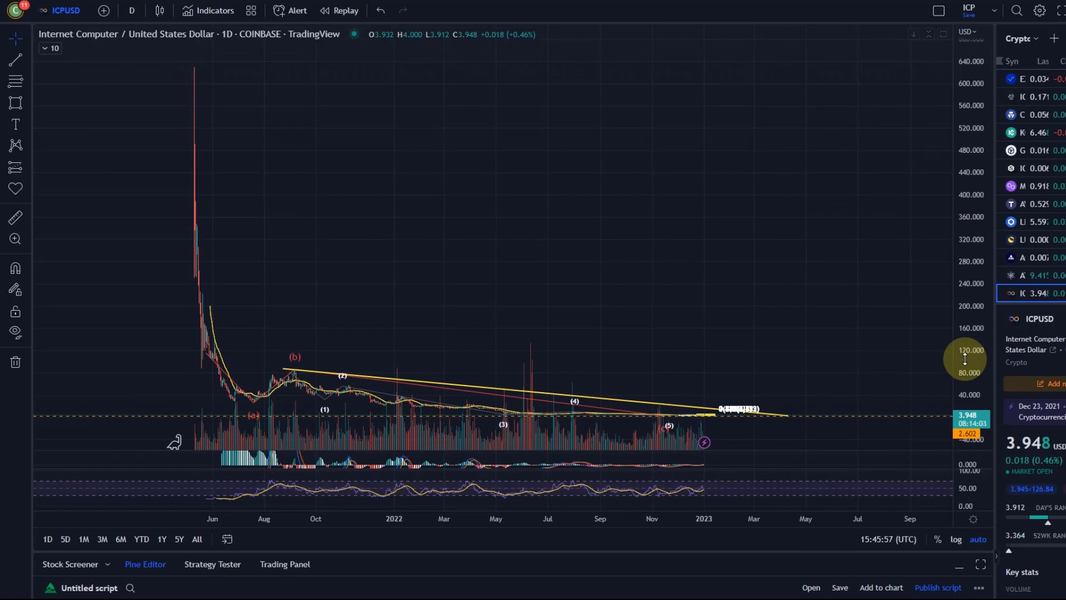
Examine the daily swings from wave (3) to wave (5) against the green projection line and the yellow trendline
left_click_drag(965, 358, 949, 222)
left_click_drag(764, 328, 778, 20)
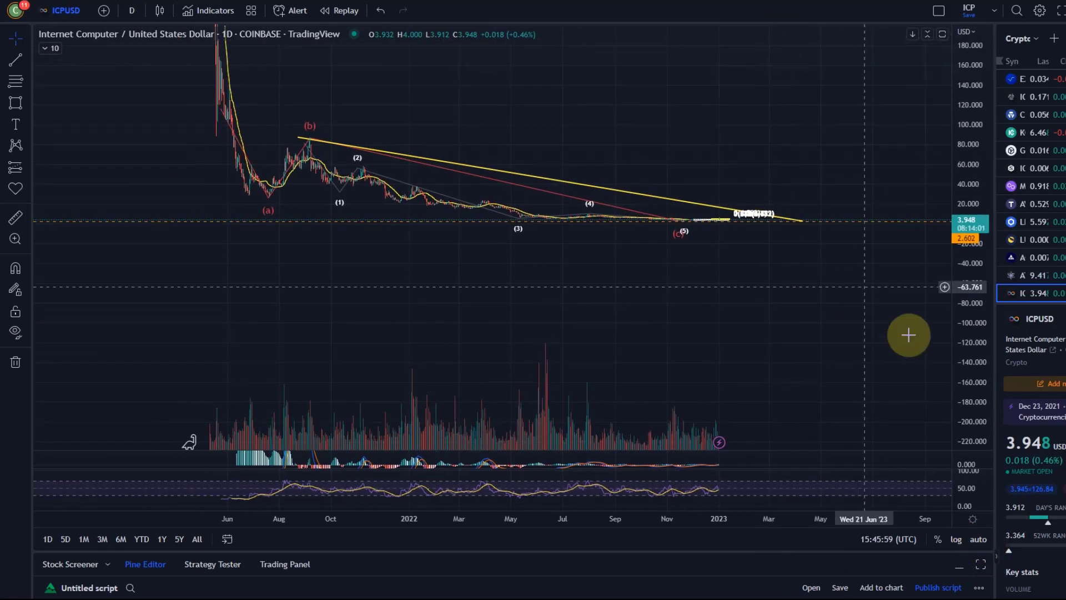
left_click_drag(968, 362, 943, 141)
left_click_drag(973, 346, 977, 267)
left_click_drag(969, 306, 977, 5)
left_click_drag(752, 264, 665, 344)
scroll(695, 314, "up", 4)
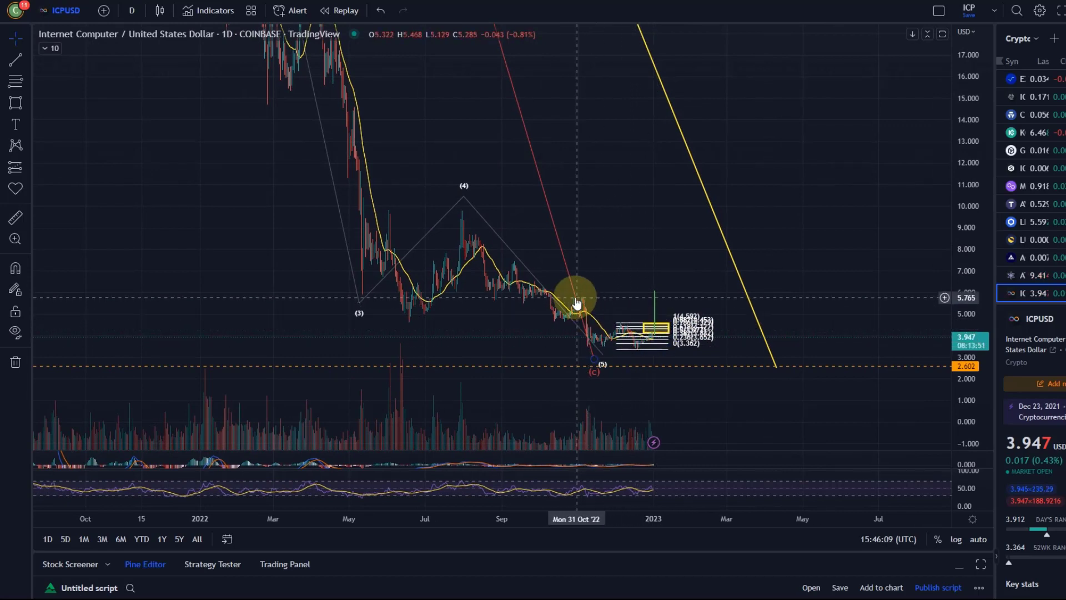
scroll(788, 233, "down", 2)
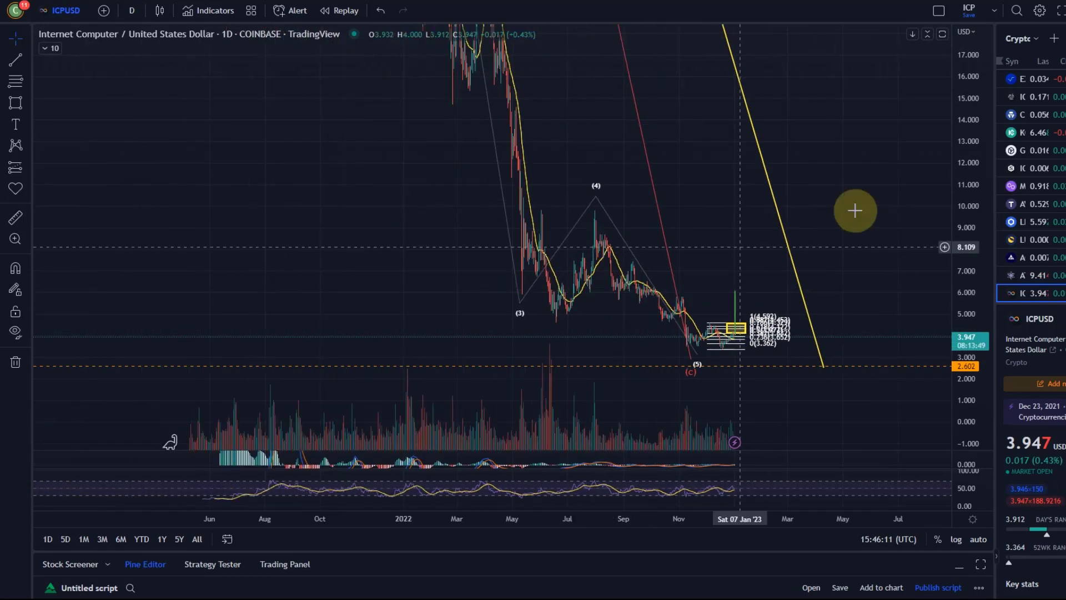
left_click_drag(958, 138, 976, 340)
left_click_drag(678, 184, 646, 209)
scroll(607, 199, "down", 2)
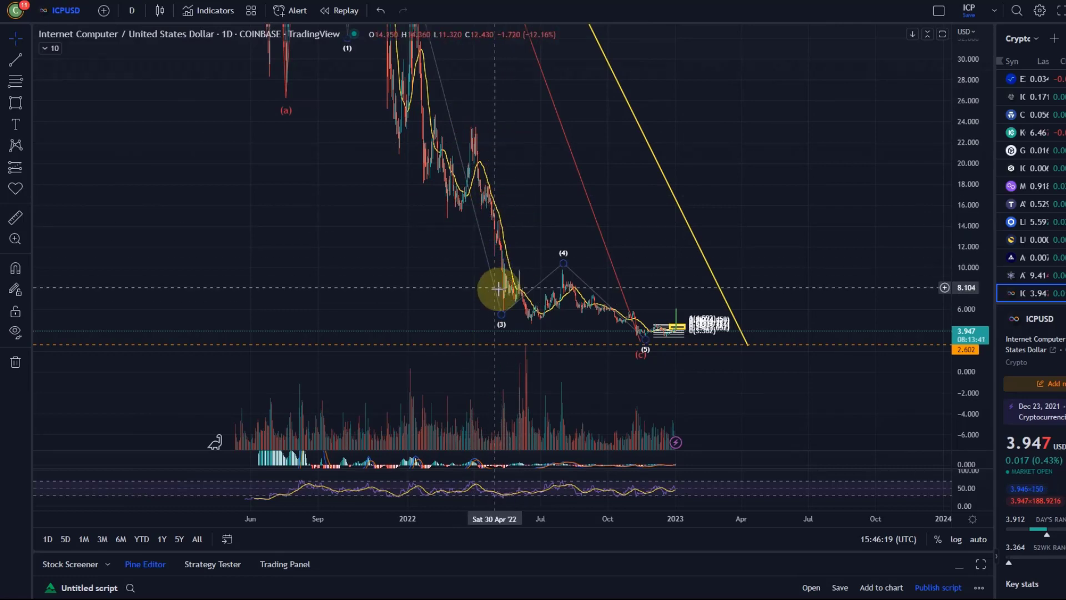
Draw a horizontal line at 9.874, level with the wave (4) high
left_click(588, 287)
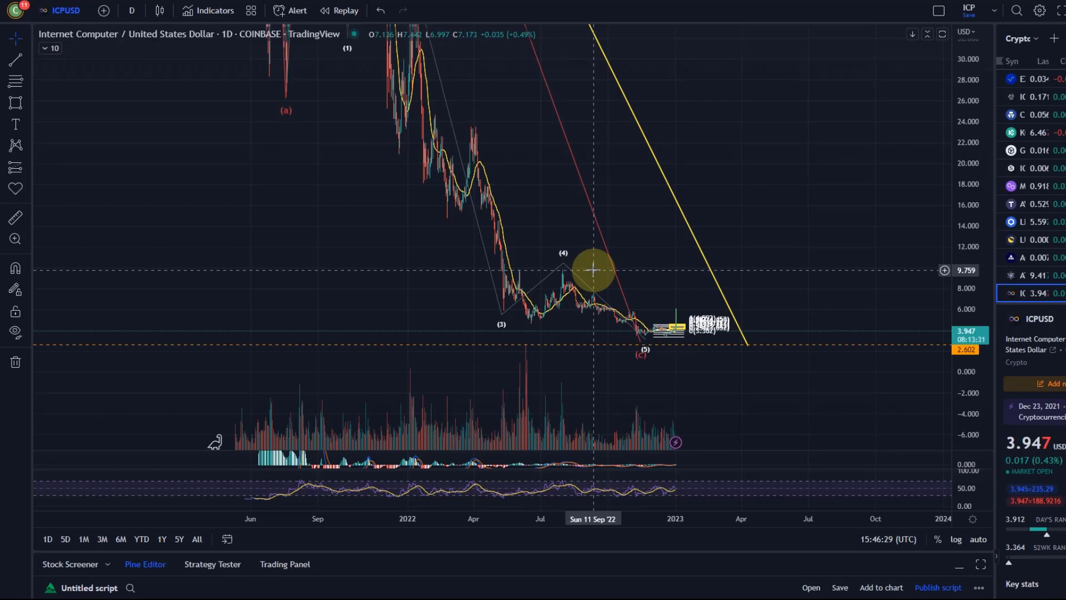
left_click(558, 275)
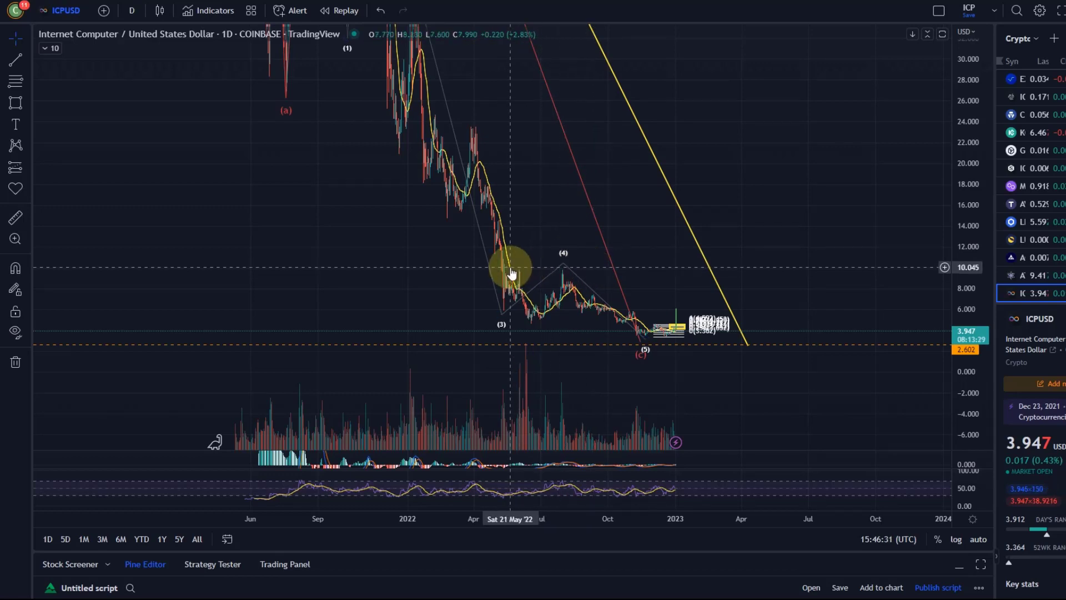
left_click(945, 270)
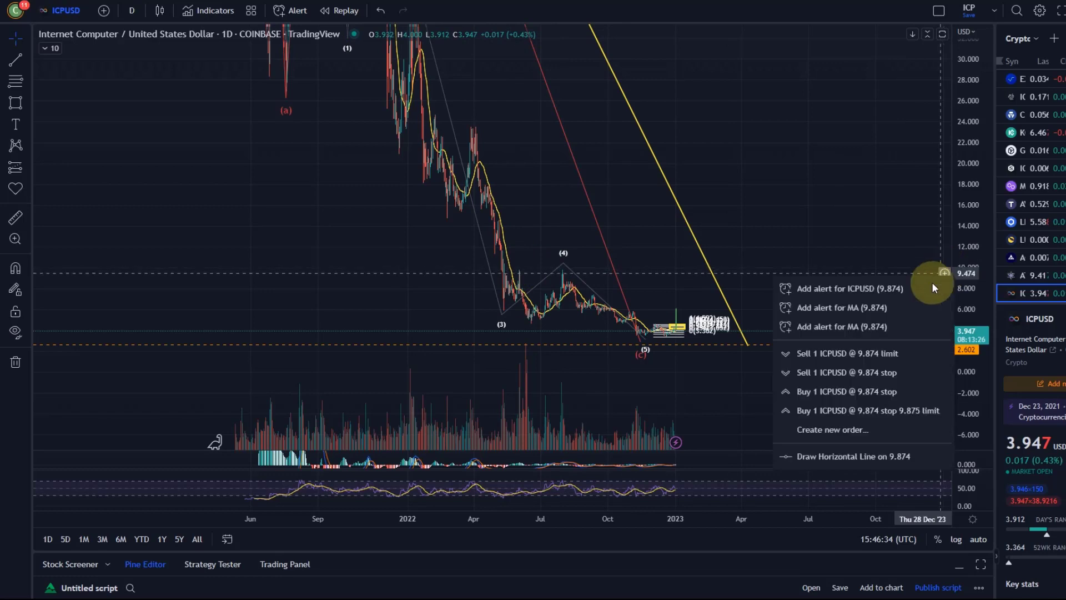
left_click(874, 452)
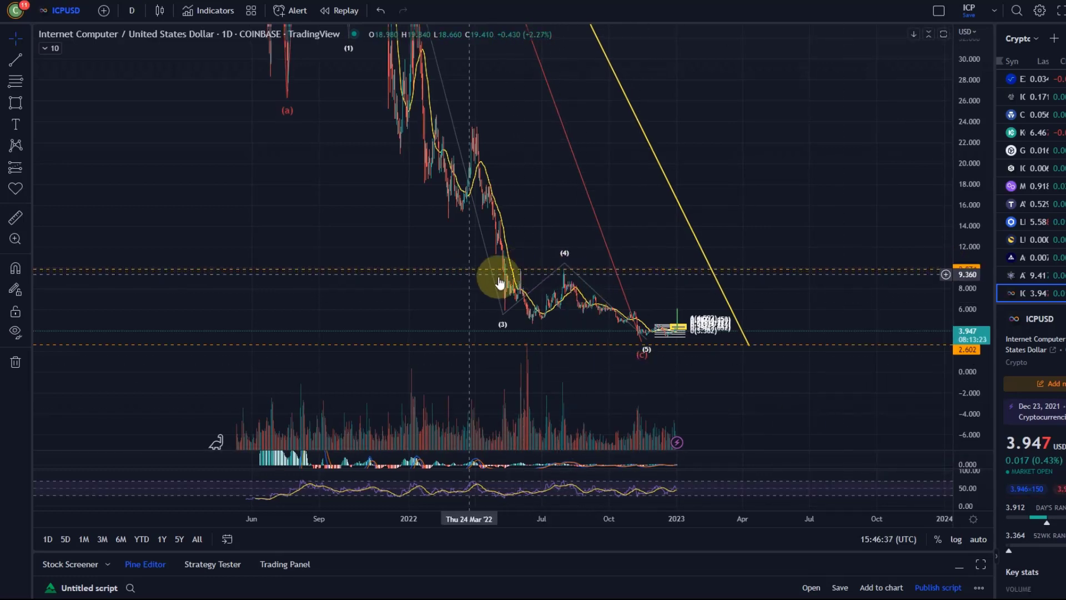
Examine where the yellow trendline stands relative to the 9.874 and 2.602 horizontal lines across the daily decline
scroll(721, 297, "down", 3)
left_click_drag(983, 167, 954, 150)
scroll(904, 131, "down", 5)
left_click_drag(889, 115, 741, 166)
left_click_drag(968, 78, 930, 430)
left_click_drag(963, 167, 903, 123)
left_click_drag(973, 293, 968, 52)
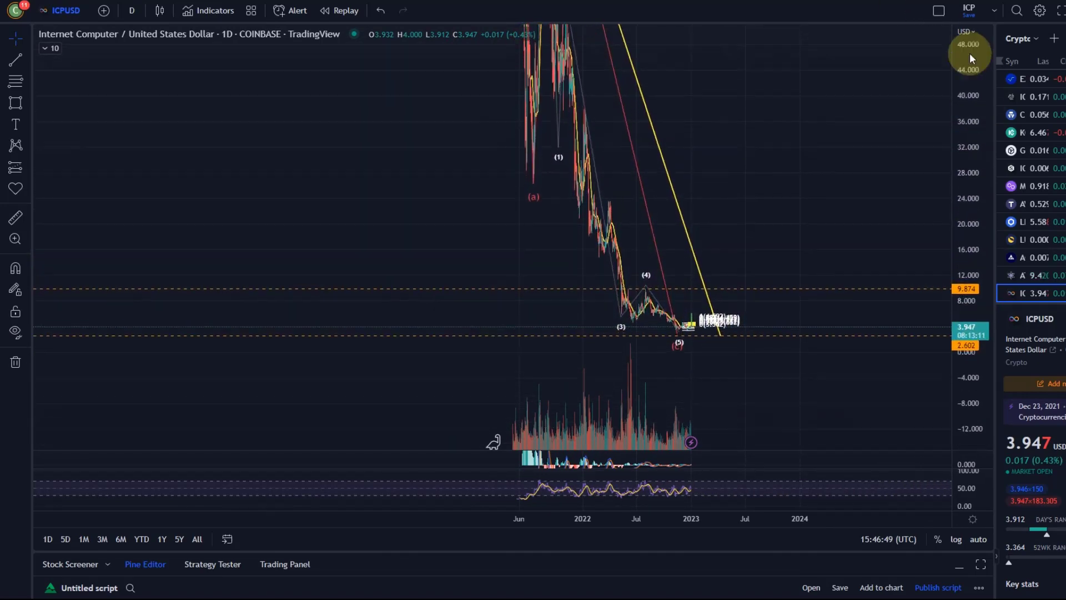
left_click_drag(813, 211, 738, 228)
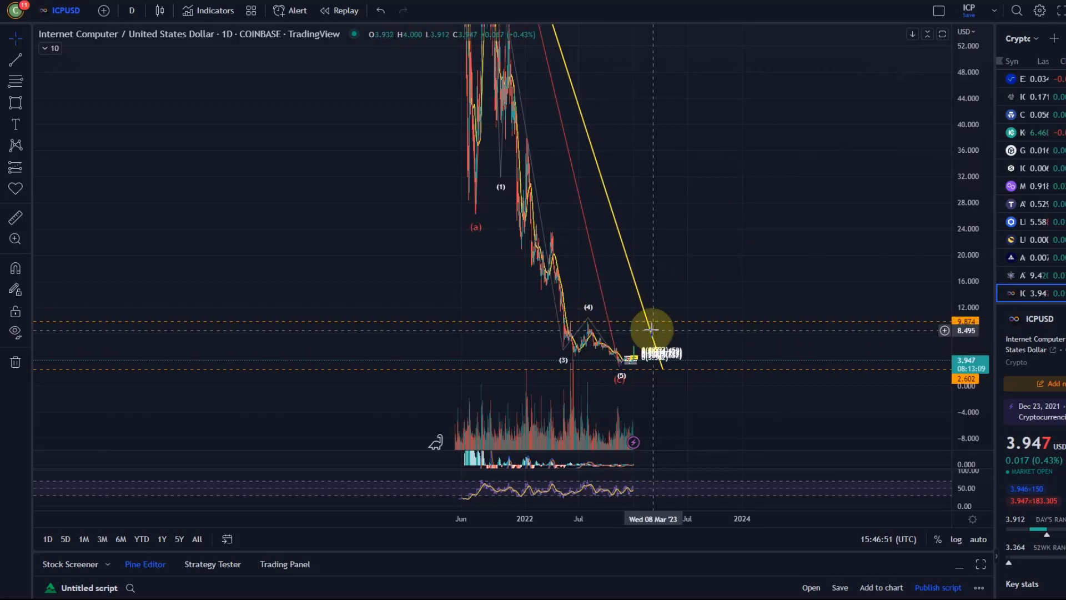
Fit the price scale automatically, and frame the full decline from wave (b) to wave (5) under the yellow trendline
left_click(968, 541)
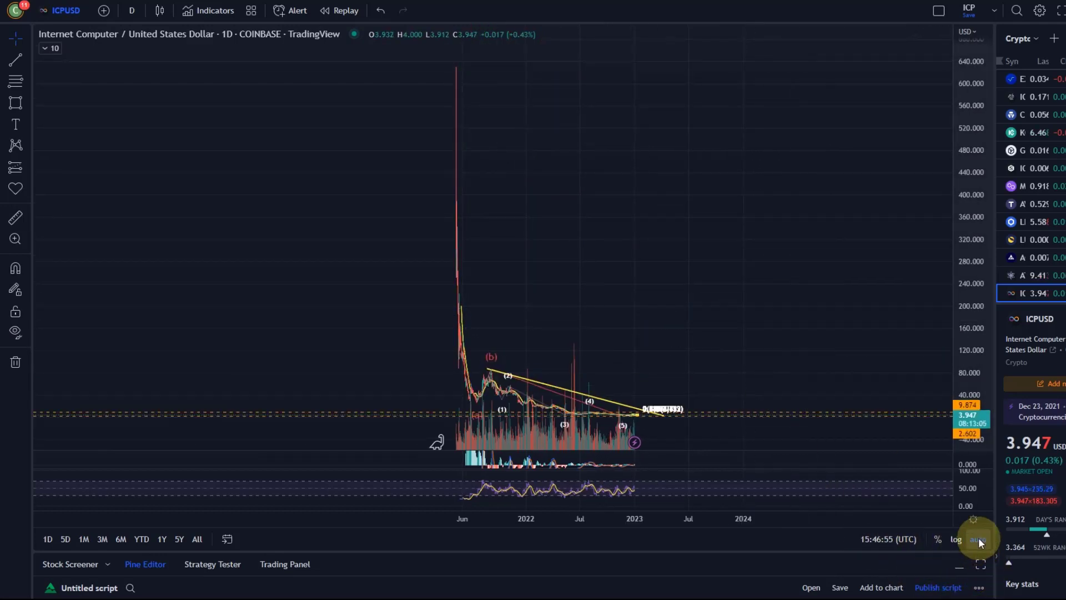
left_click_drag(755, 288, 796, 174)
left_click_drag(982, 377, 866, 111)
left_click_drag(794, 242, 811, 335)
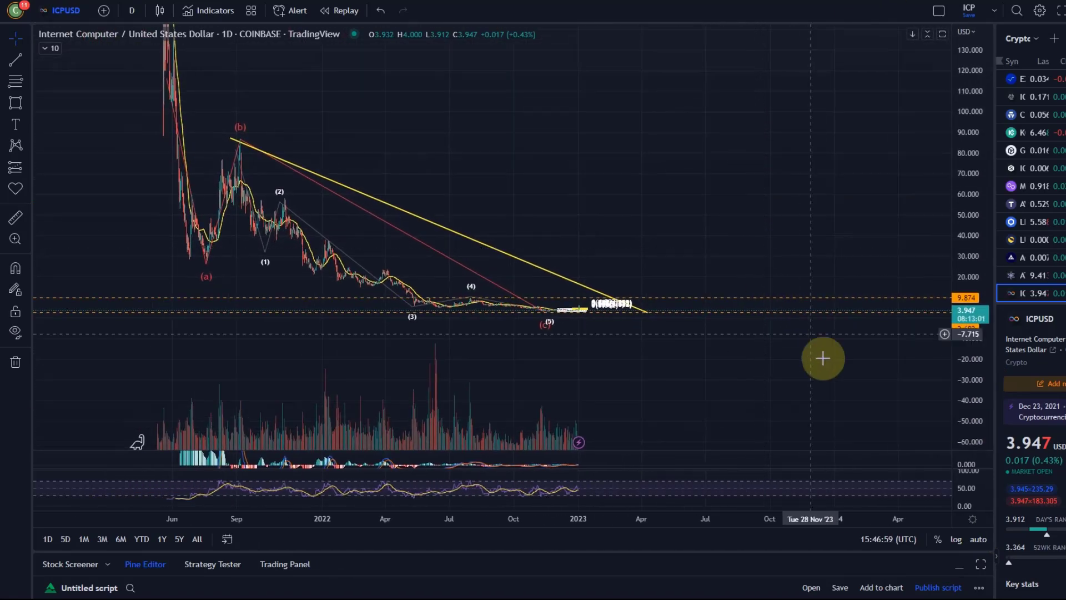
Switch the price scale to logarithmic and stretch it to show the yellow trendline against wave (4) and the Fib levels
left_click(956, 539)
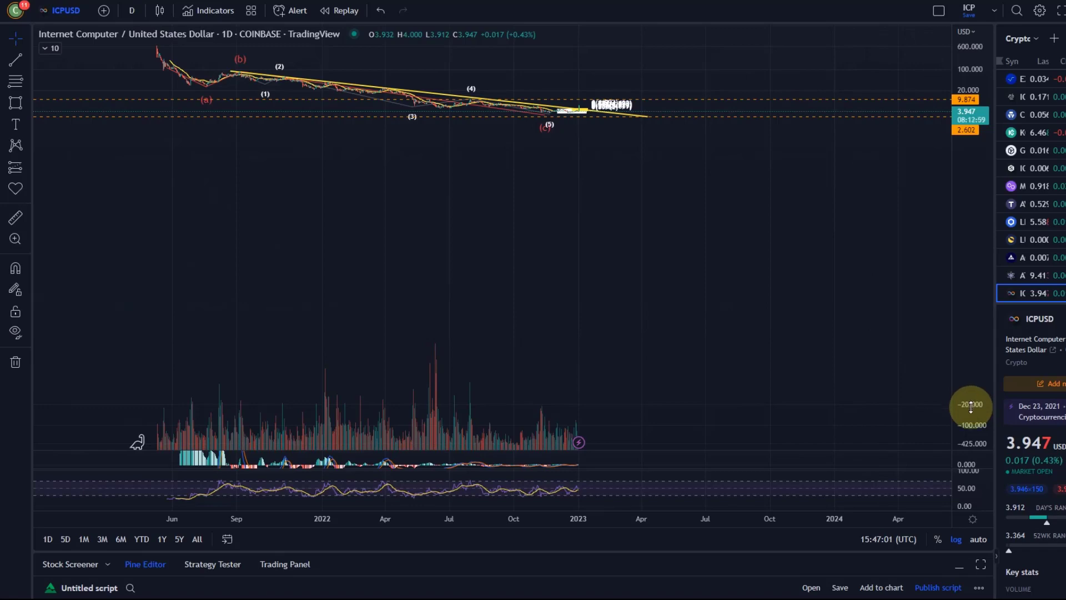
left_click_drag(979, 347, 932, 72)
left_click_drag(698, 112, 751, 528)
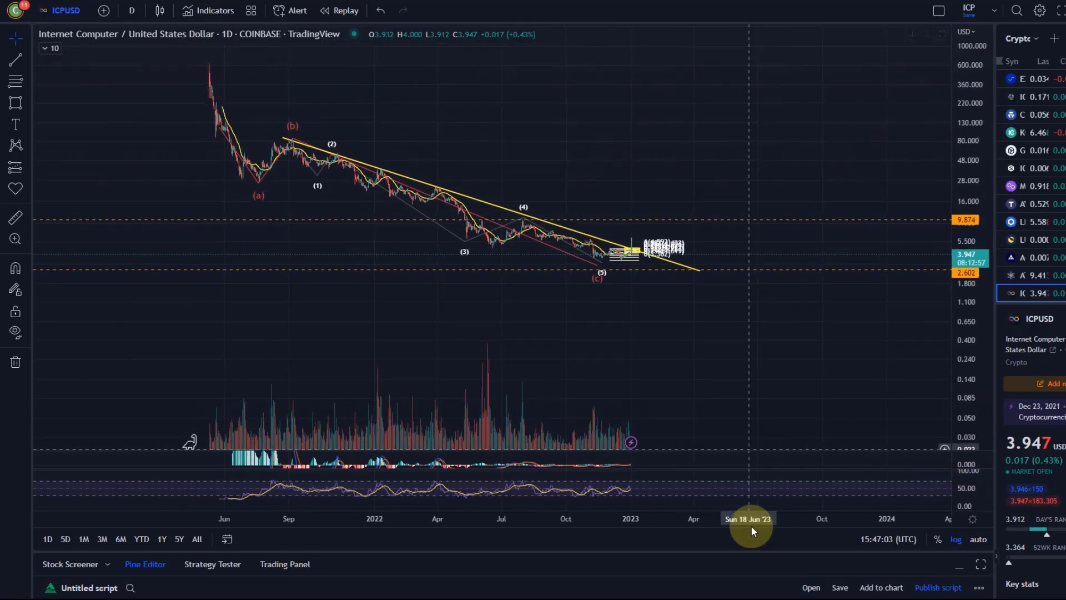
left_click_drag(971, 376, 964, 41)
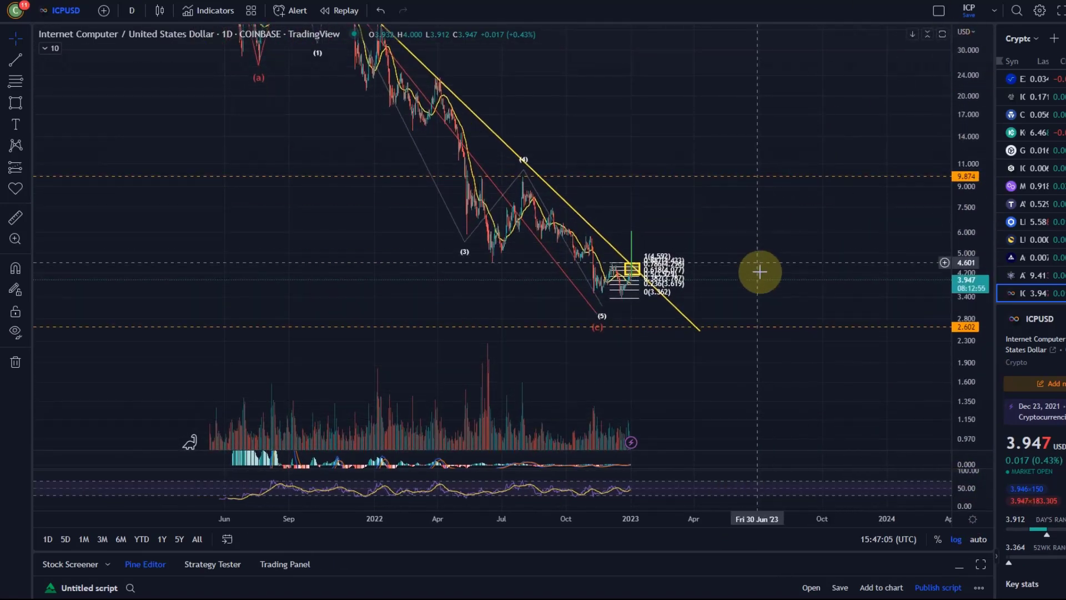
left_click_drag(757, 262, 751, 352)
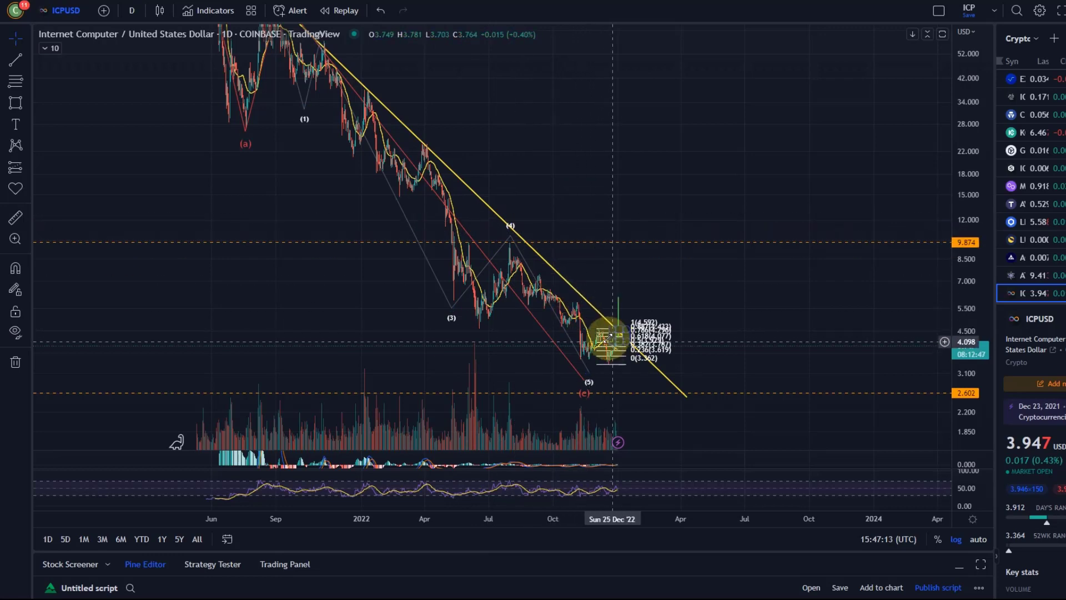
left_click(627, 331)
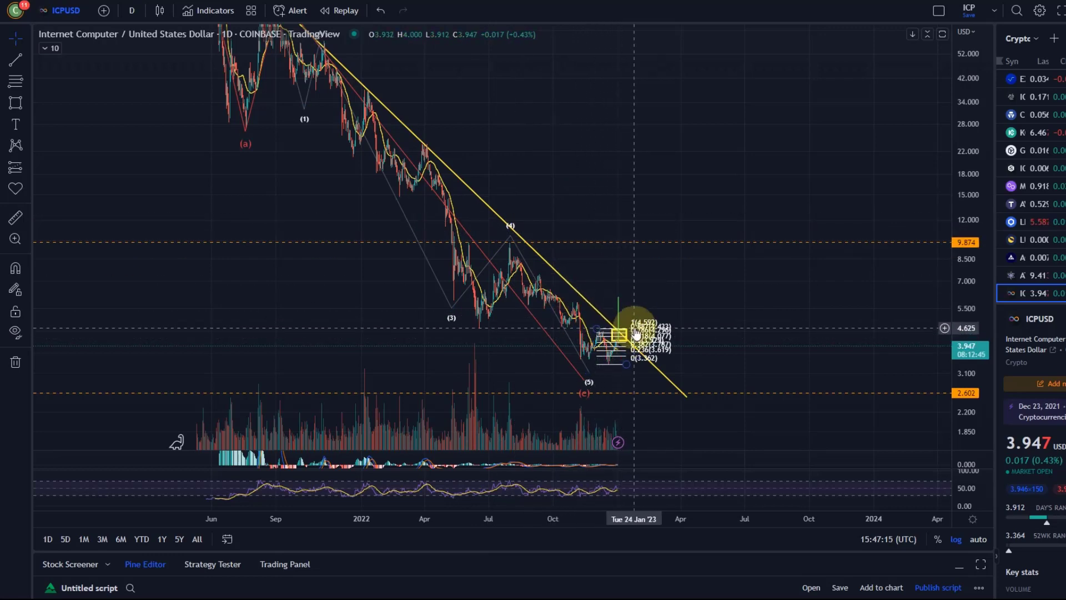